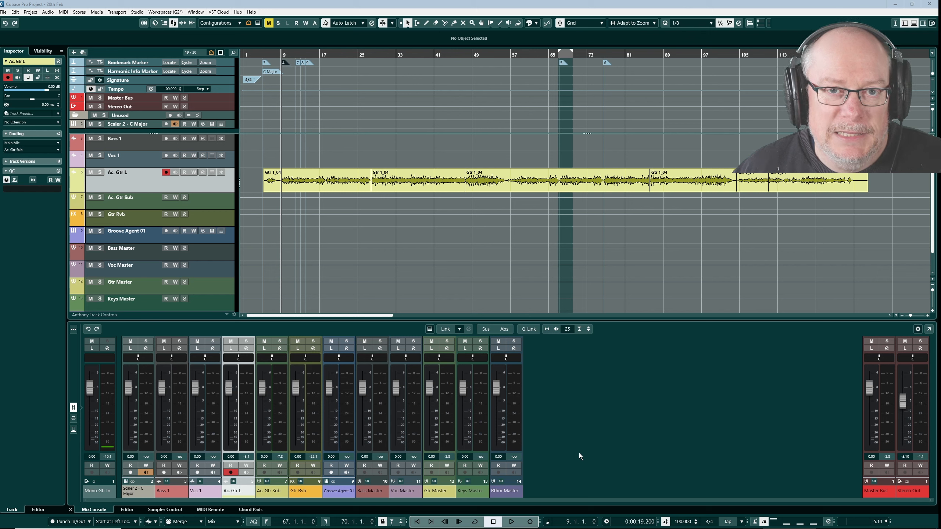
Audition the Ac. Gtr L track from bar 9 for a few bars, then stop playback.
left_click(512, 523)
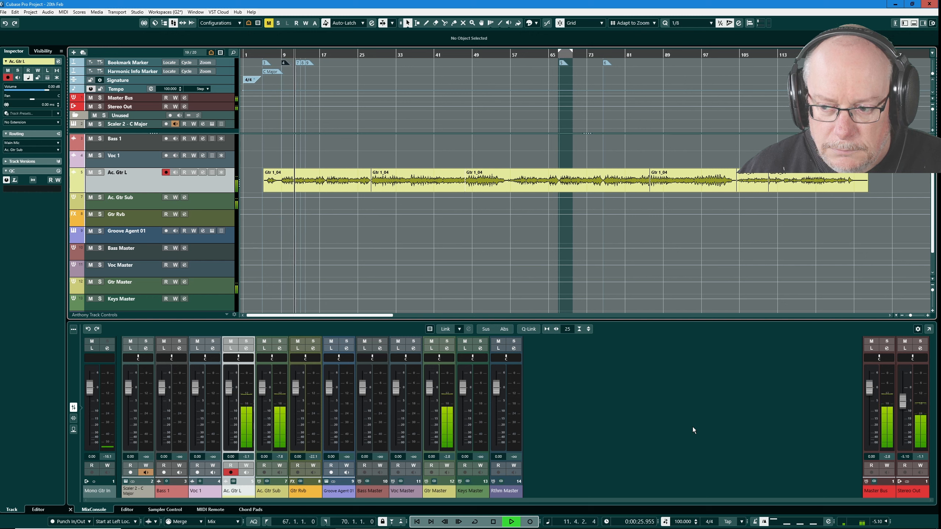
left_click(493, 522)
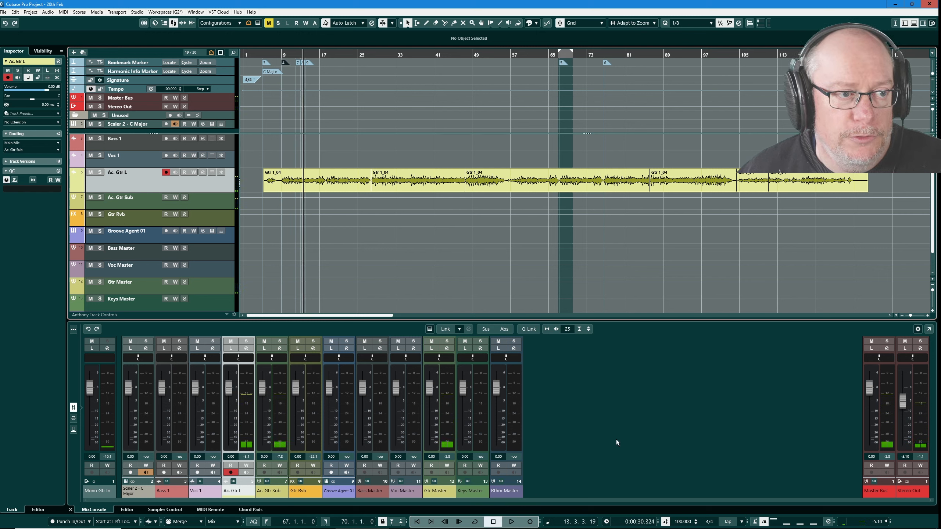
Open the Ac. Gtr L channel settings and its FabFilter Pro-Q 3 insert, arranging both windows clear of the guitar track.
left_click(202, 173)
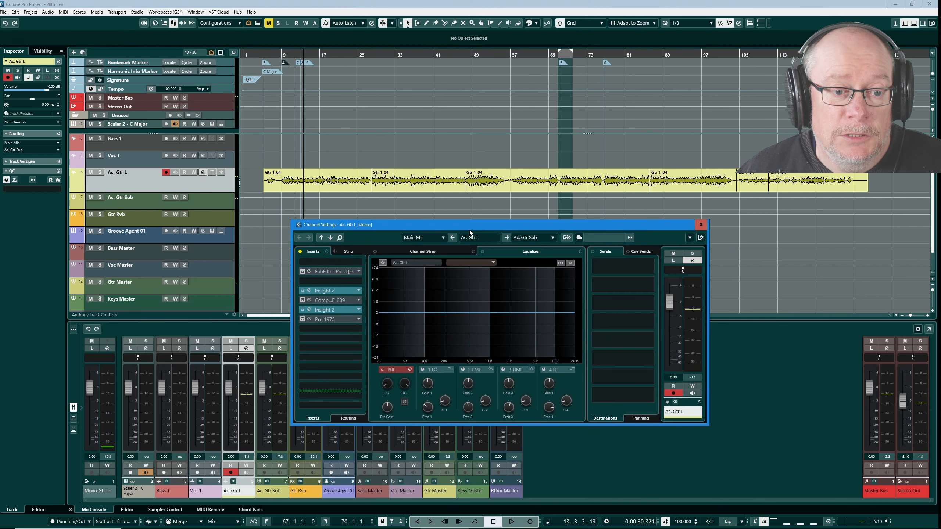
left_click_drag(477, 225, 537, 204)
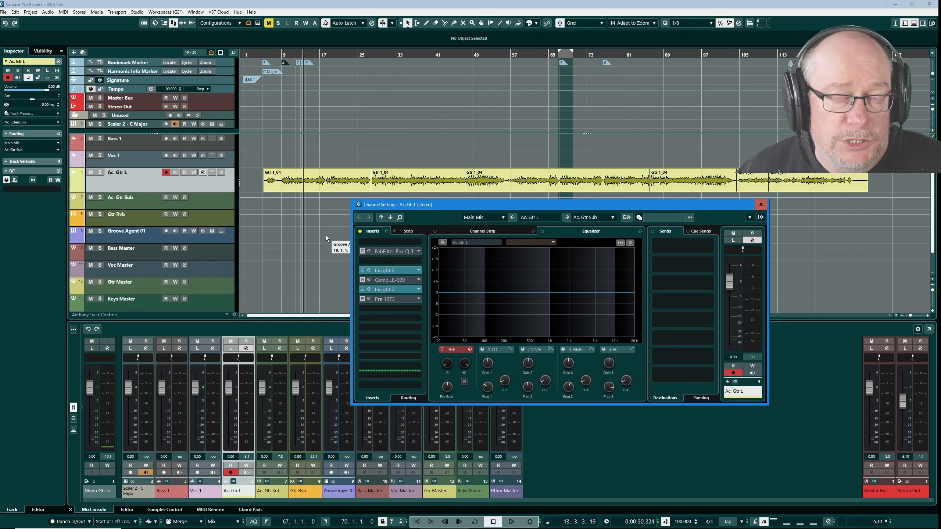
scroll(290, 193, "up", 3)
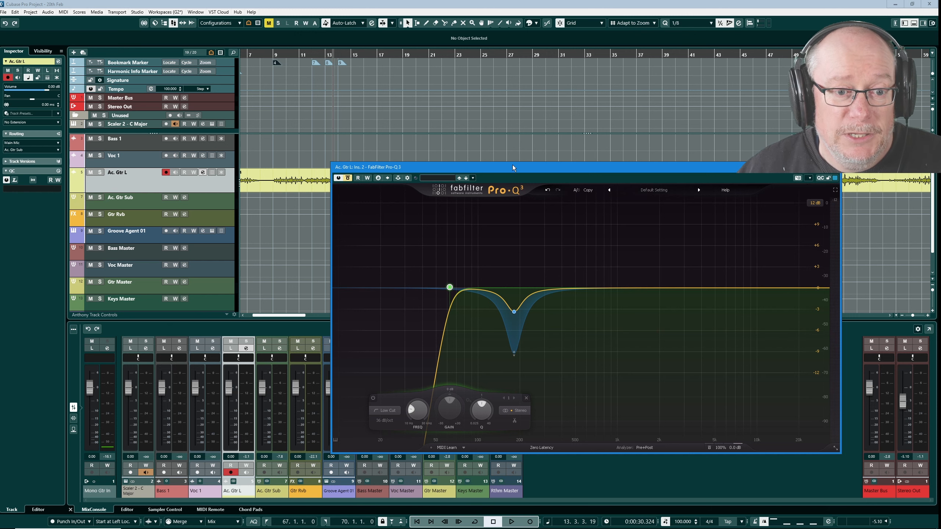
left_click_drag(512, 172, 238, 201)
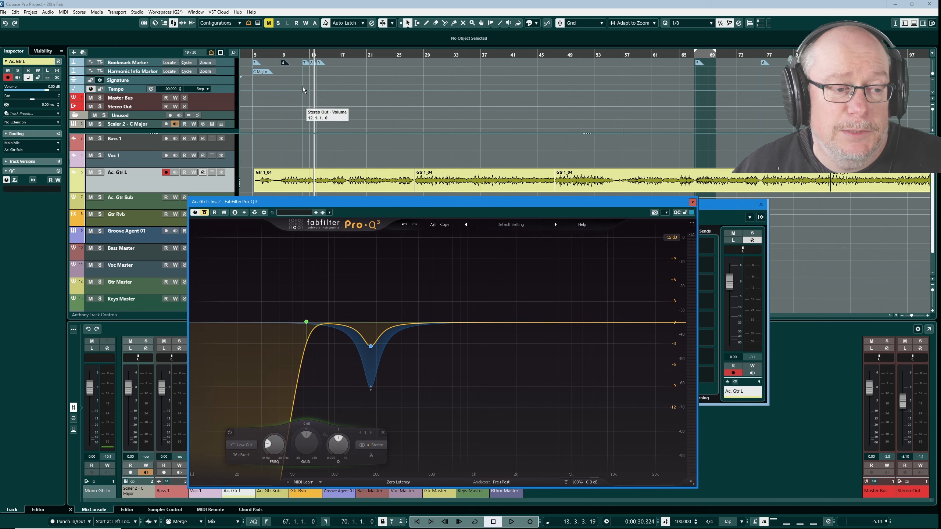
Play the guitar from bar 9 with Pro-Q 3 bypassed, then stop playback.
left_click(280, 55)
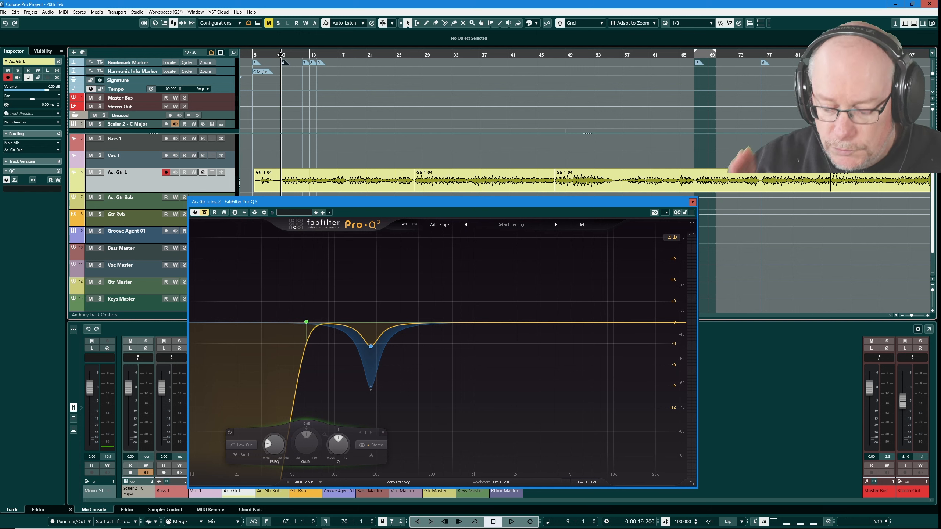
key("space")
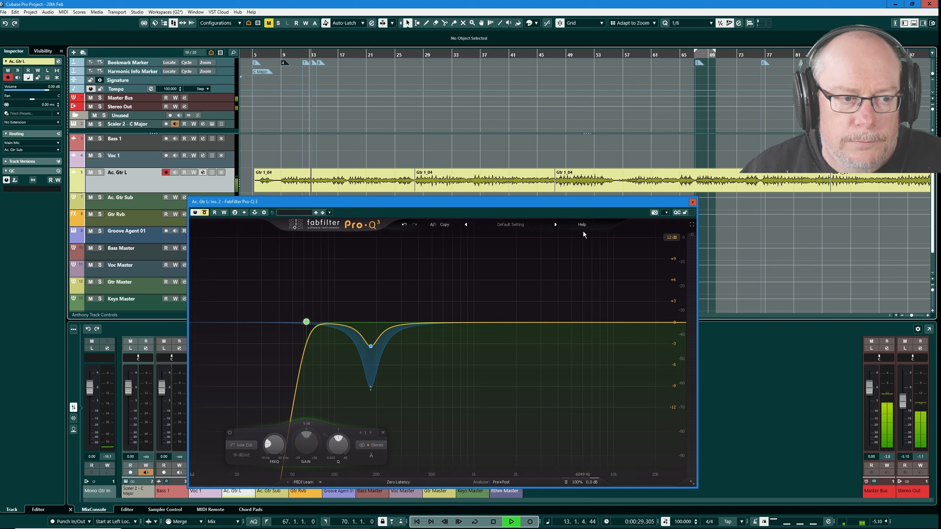
key("space")
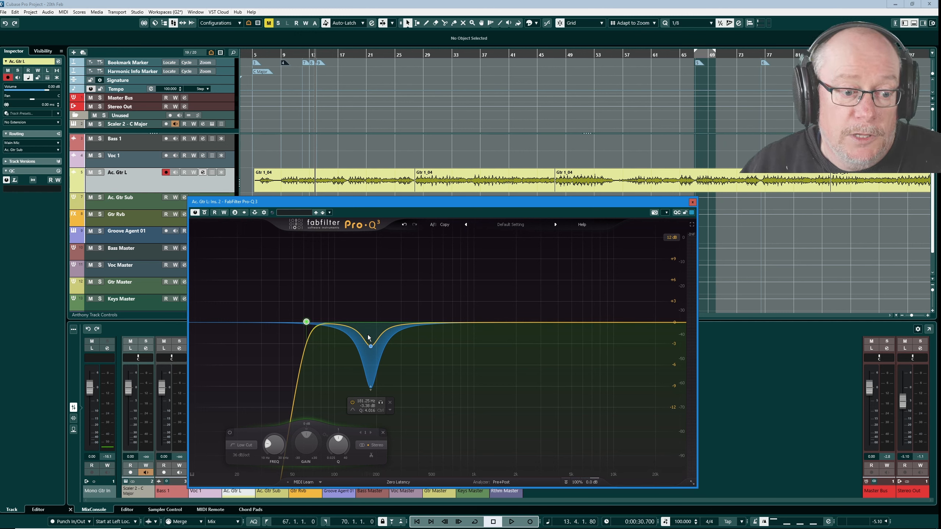
Compare the guitar from bar 9 with Pro-Q 3 bypassed and active, leaving the EQ enabled.
left_click(350, 399)
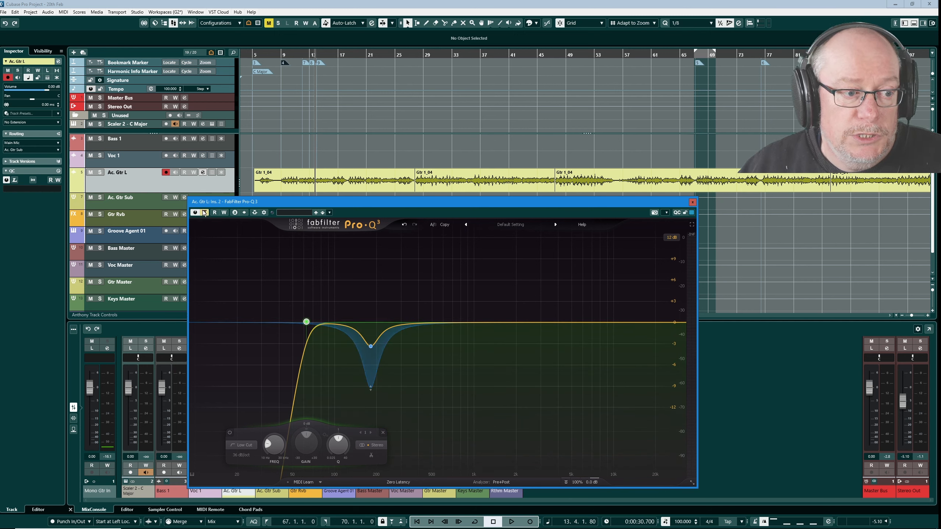
key("KP_4")
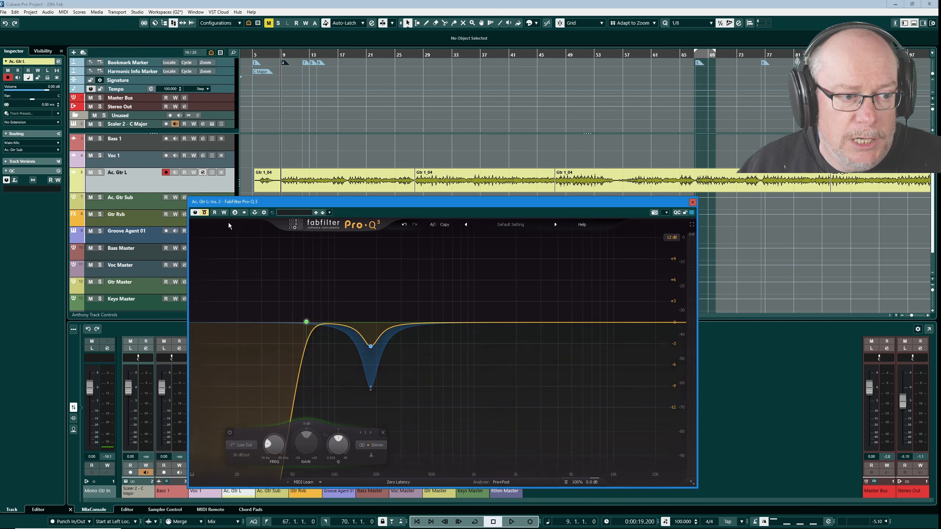
key("space")
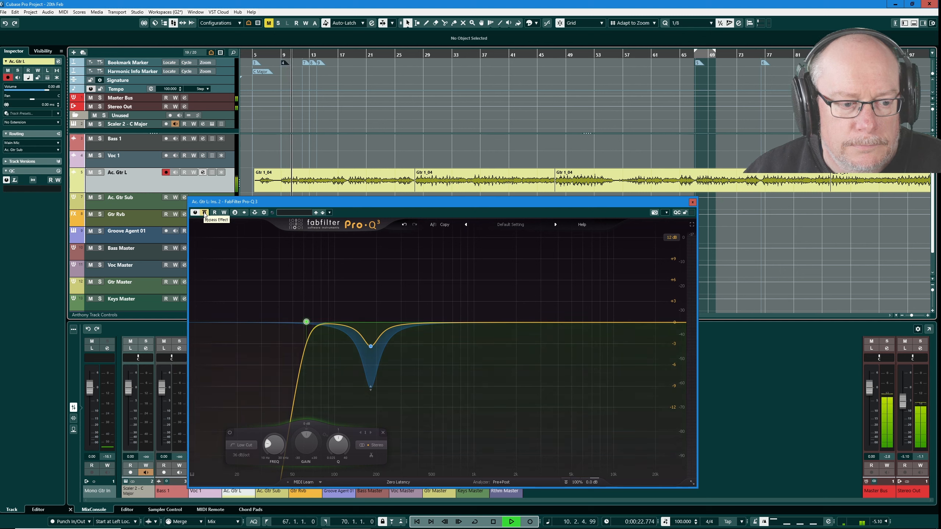
left_click(204, 213)
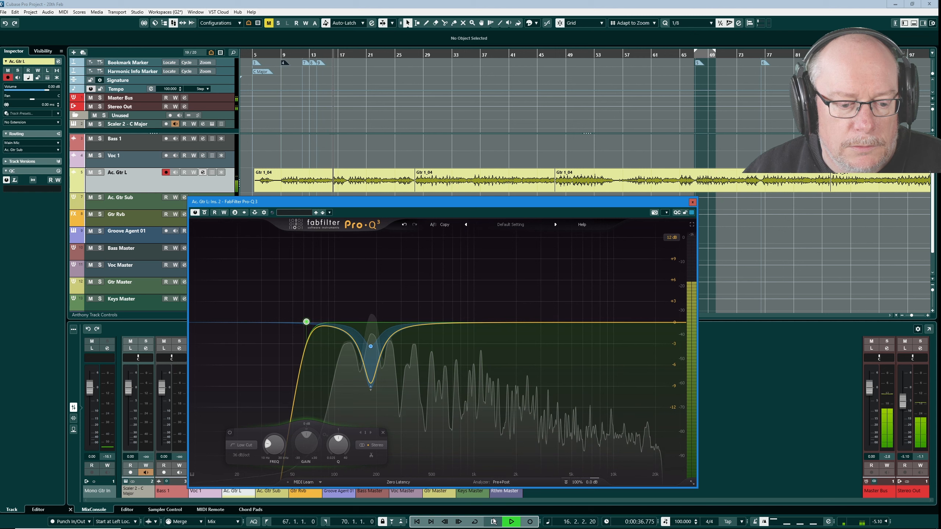
key("space")
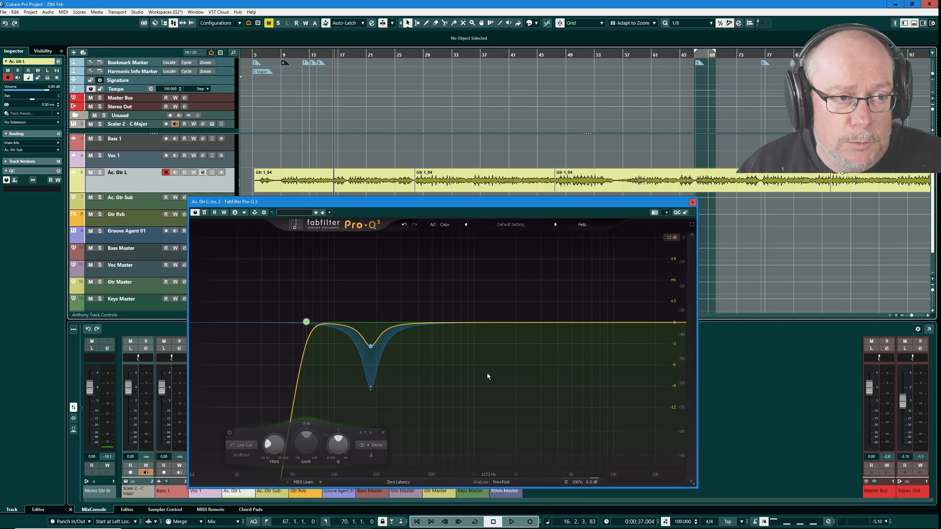
key("KP_4")
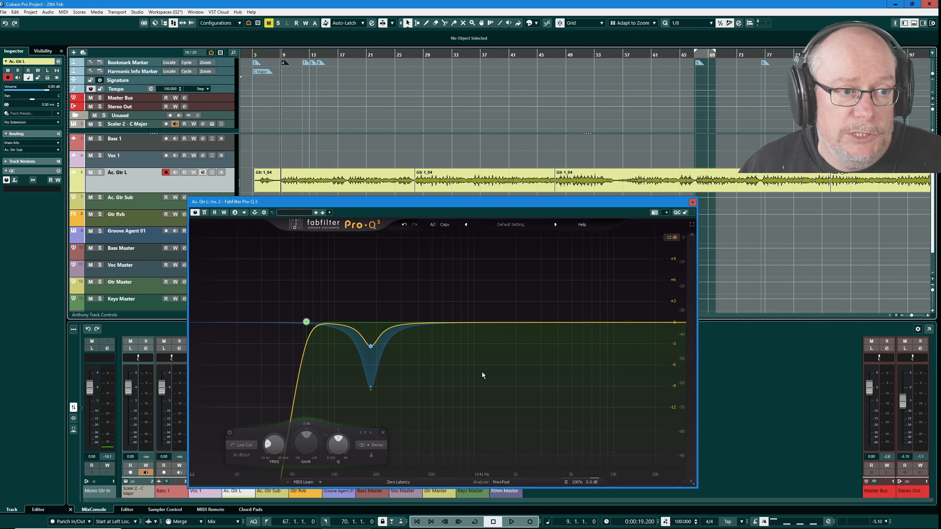
left_click(203, 213)
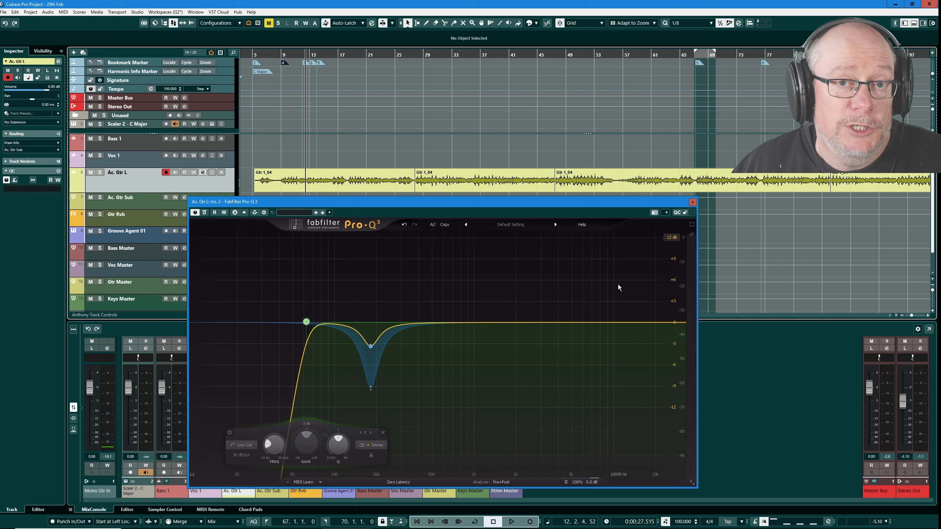
Close the Pro-Q 3 window, enable and open the Comp DIODE-609 insert below the guitar track, and bypass the compressor.
left_click(693, 203)
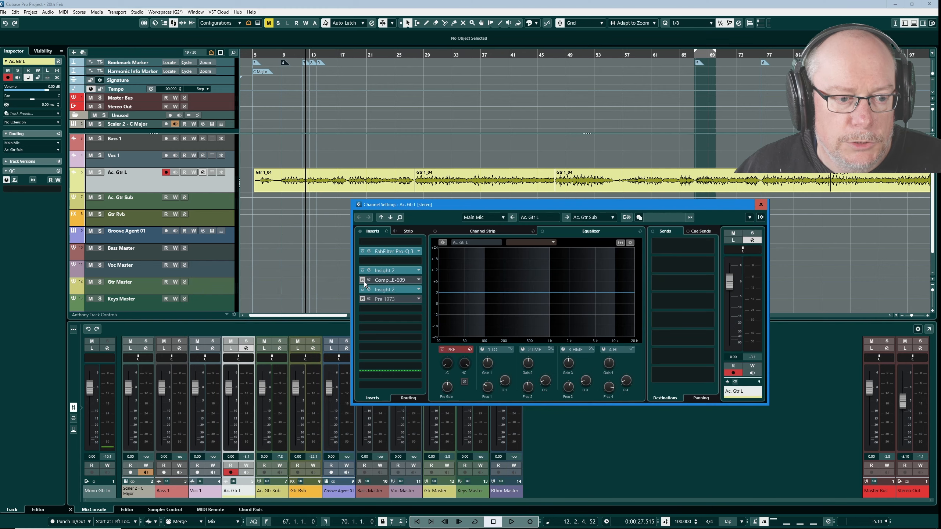
left_click(398, 281)
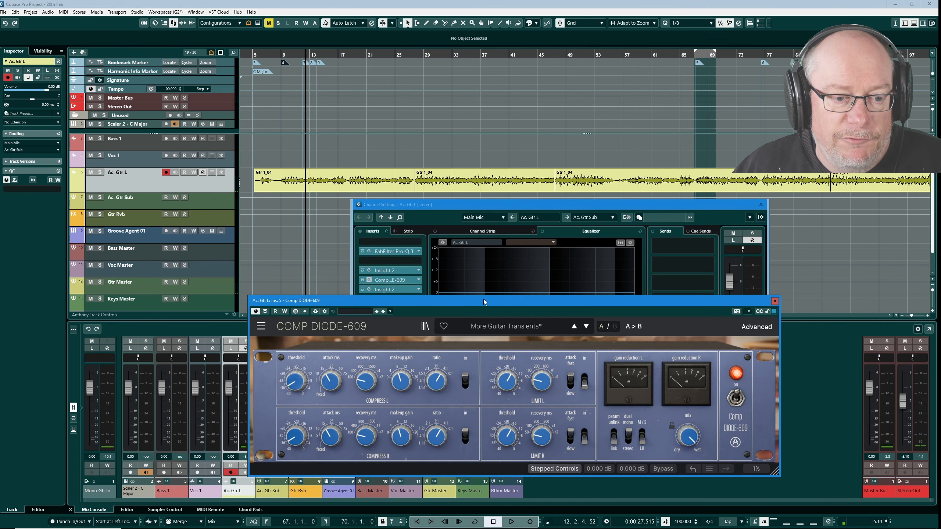
left_click_drag(484, 302, 452, 241)
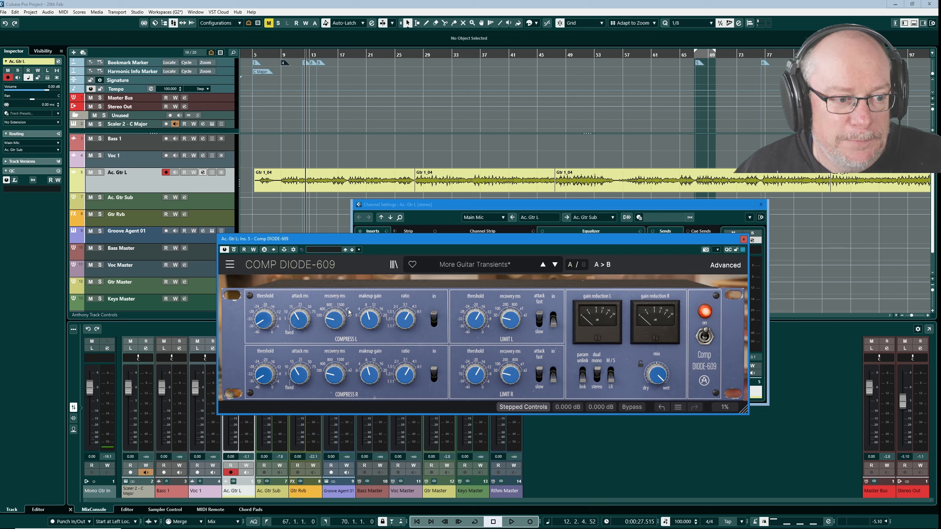
left_click(234, 250)
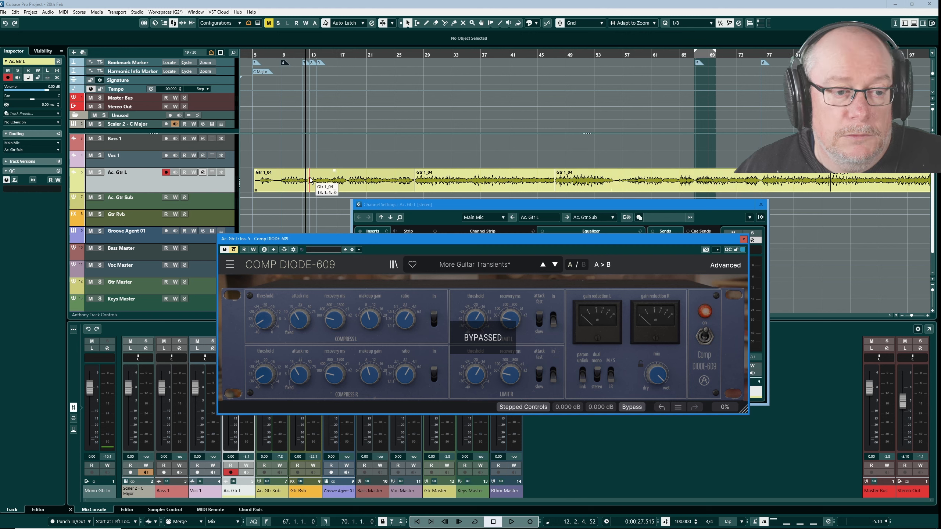
Increase the Ac. Gtr L track's height in the project window to enlarge its waveform.
left_click(200, 191)
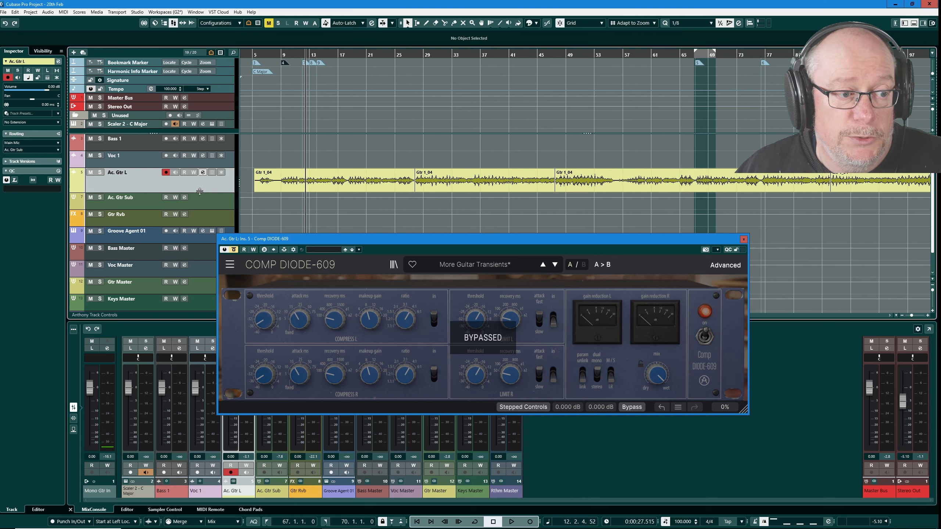
left_click_drag(200, 191, 199, 240)
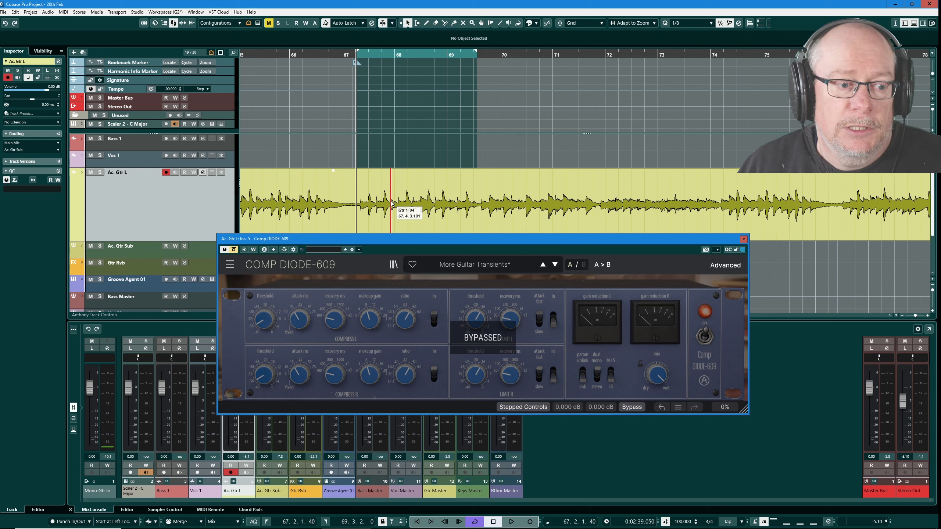
Play the cycled passage at bars 67–69 with Comp DIODE-609 bypassed, reactivate the compressor to compare, and stop playback.
mouse_move(363, 375)
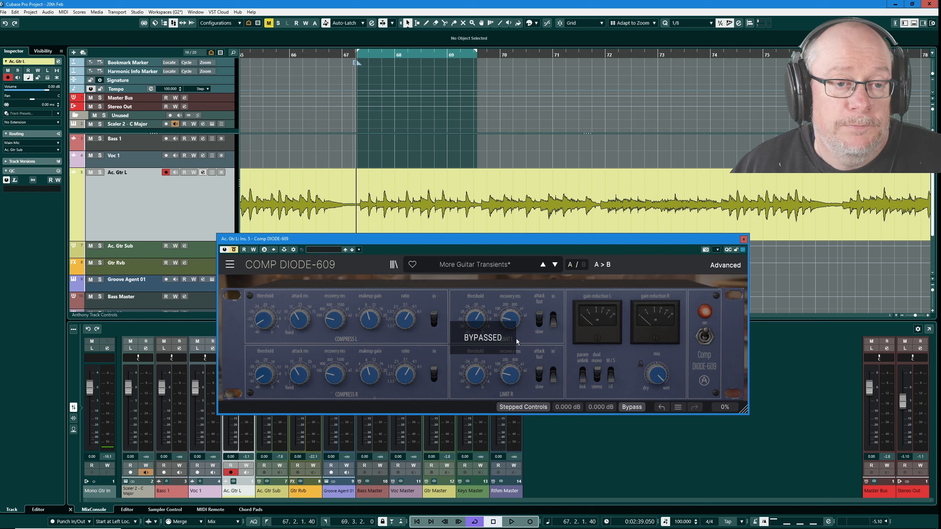
key("space")
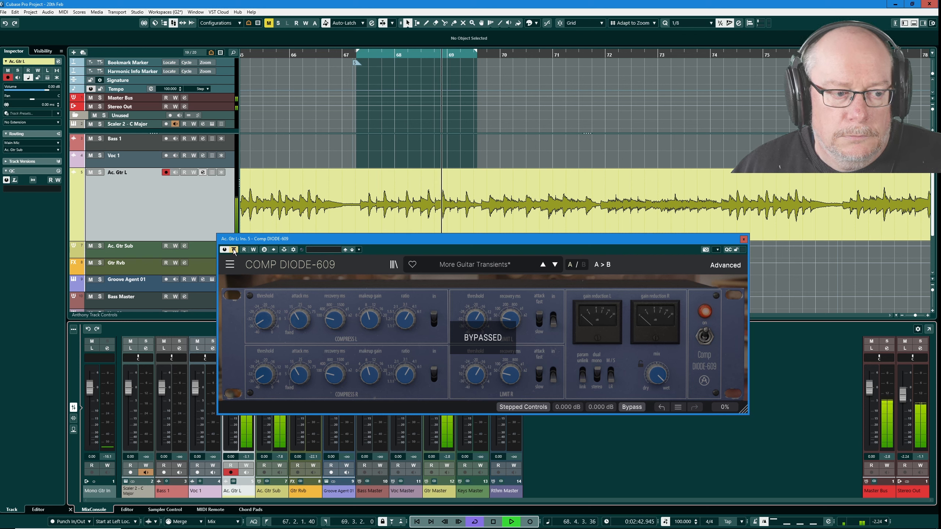
left_click(263, 250)
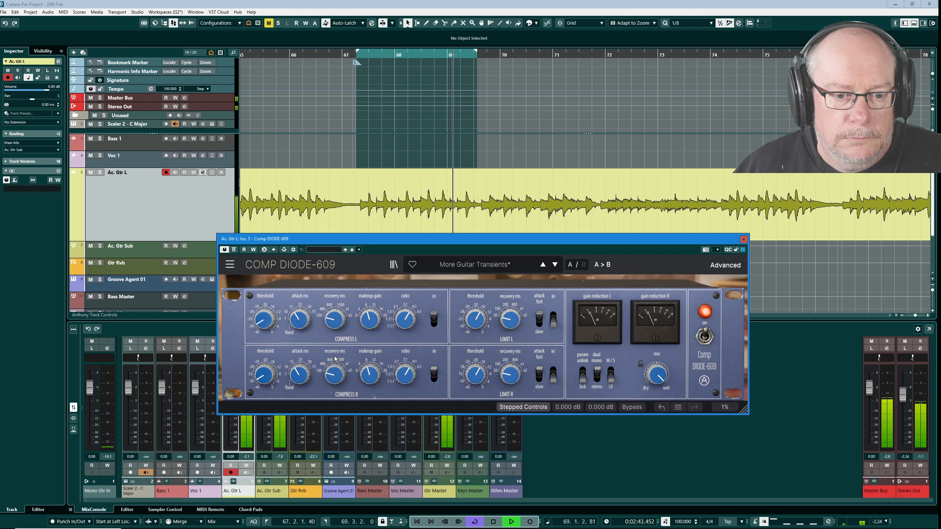
key("space")
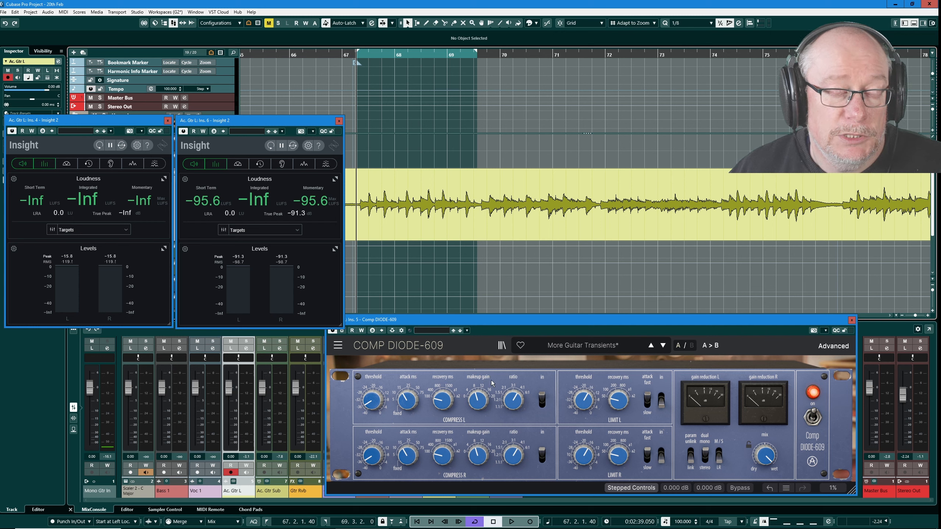
Play the cycled passage through both Insight 2 meters and pull the Stereo Out fader all the way down.
left_click(478, 399)
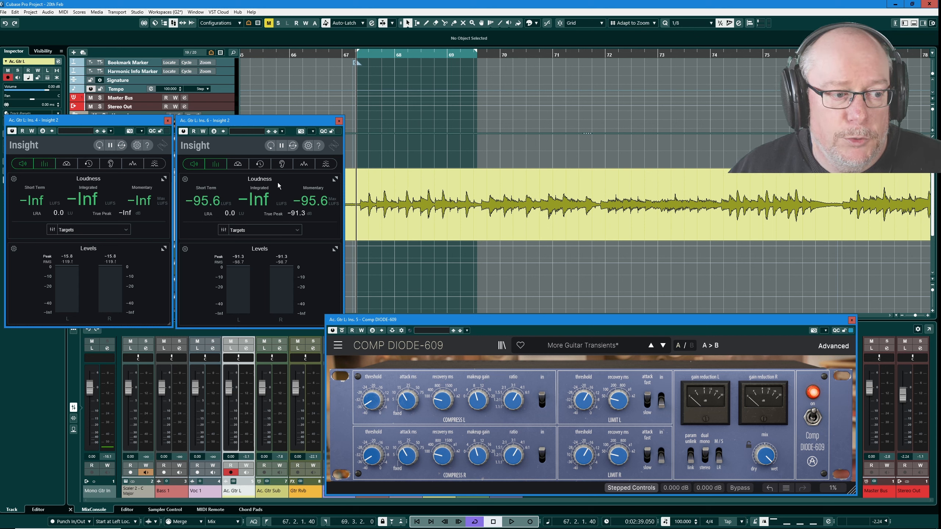
left_click(511, 522)
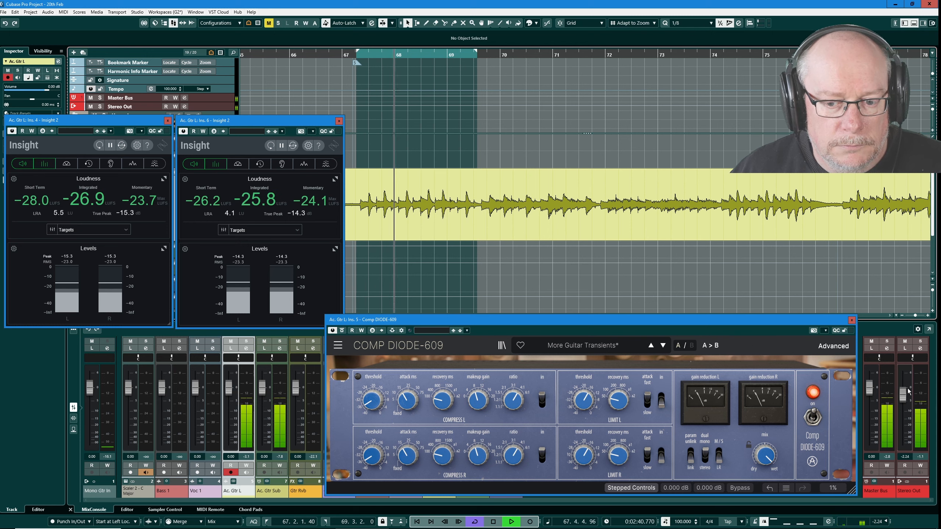
left_click_drag(905, 397, 905, 443)
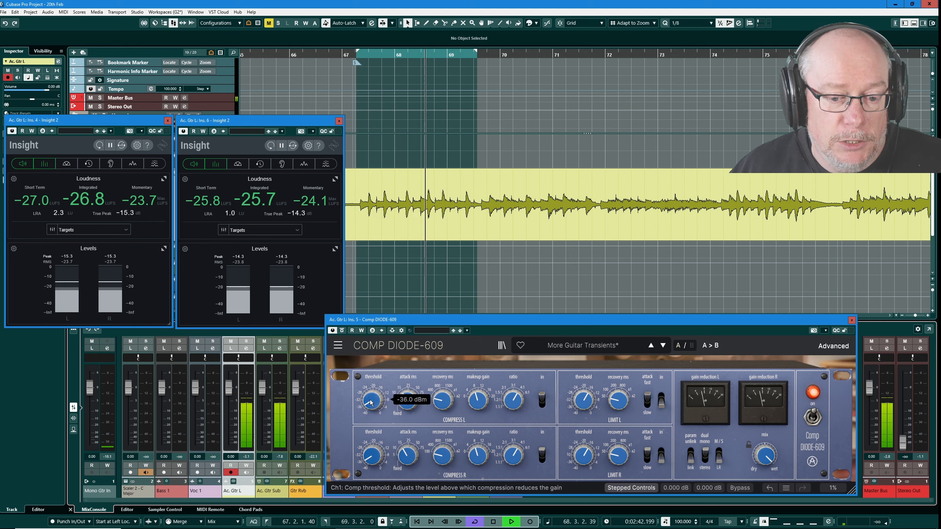
Try a lower Compress L threshold on Comp DIODE-609 during playback.
left_click_drag(372, 400, 372, 409)
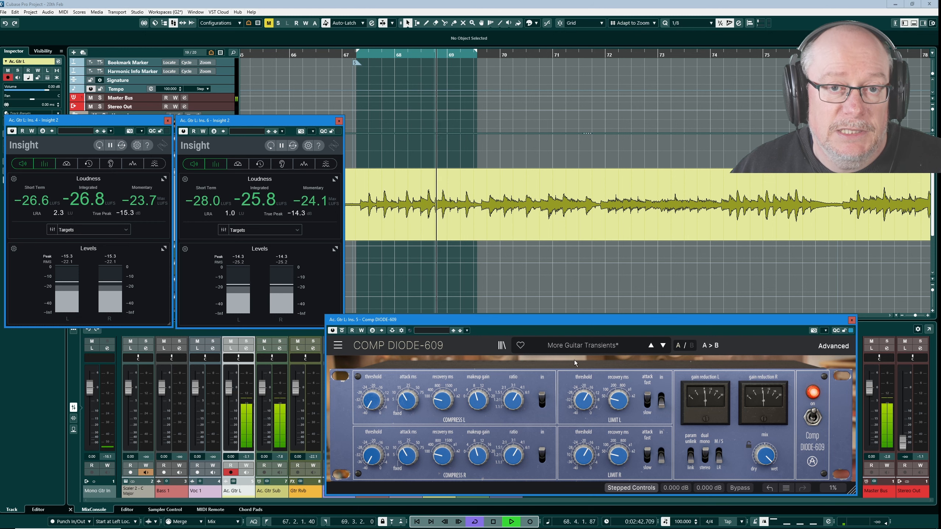
mouse_move(377, 405)
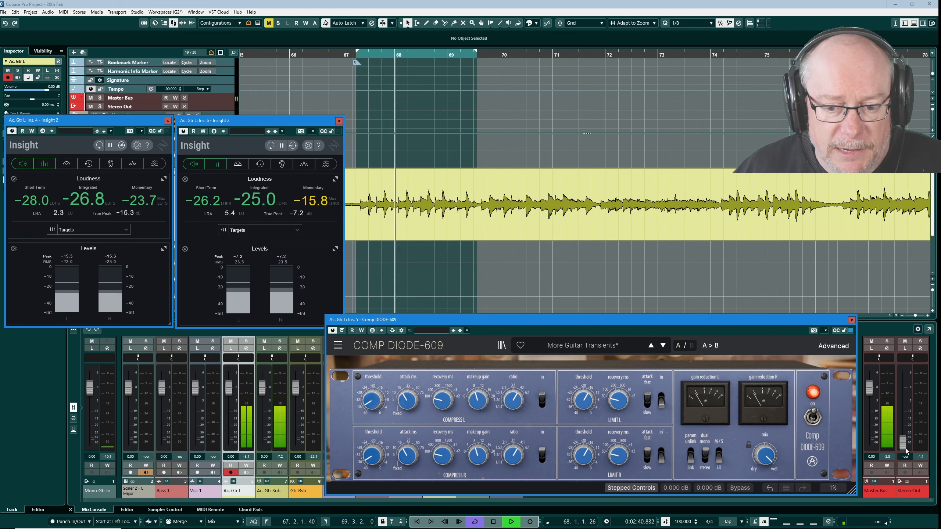
Raise the Stereo Out fader to -3.10 dB, shorten the Compress L attack on Comp DIODE-609, and stop playback.
mouse_move(410, 404)
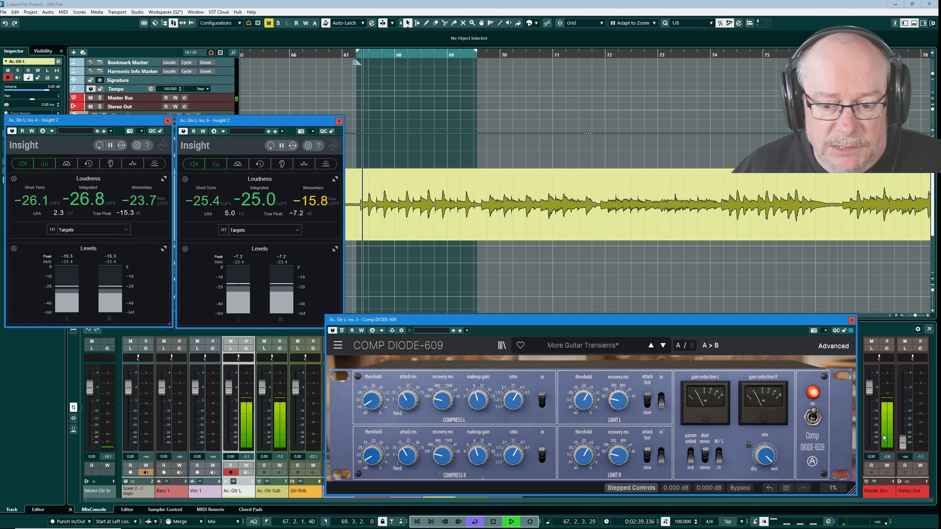
left_click_drag(910, 448, 913, 399)
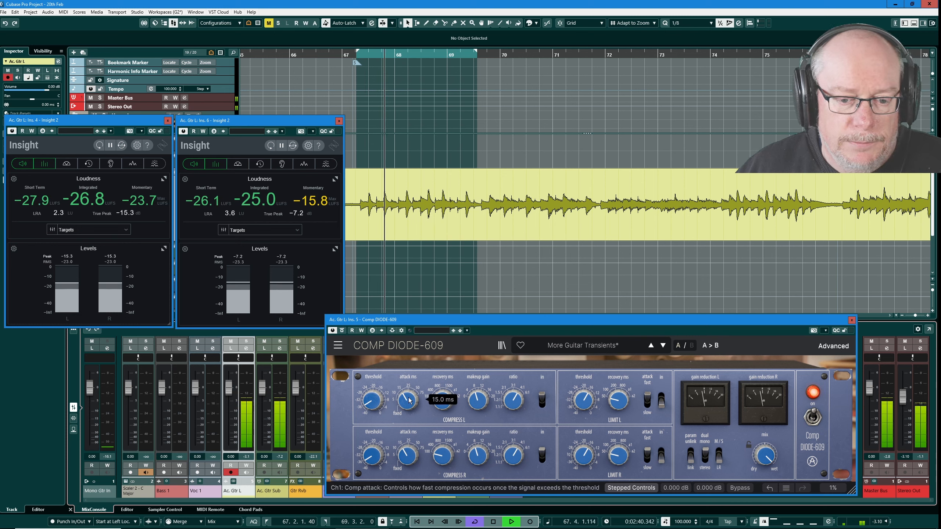
left_click_drag(407, 401, 407, 412)
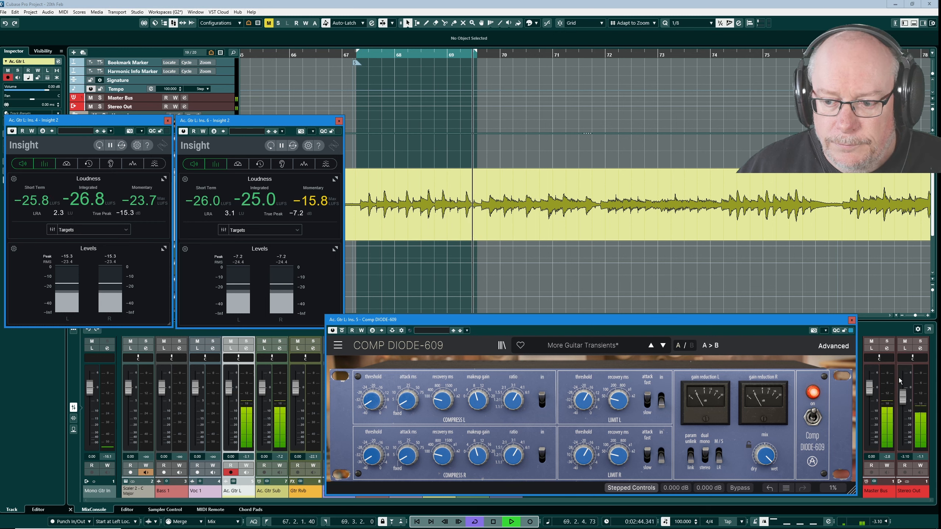
left_click(497, 523)
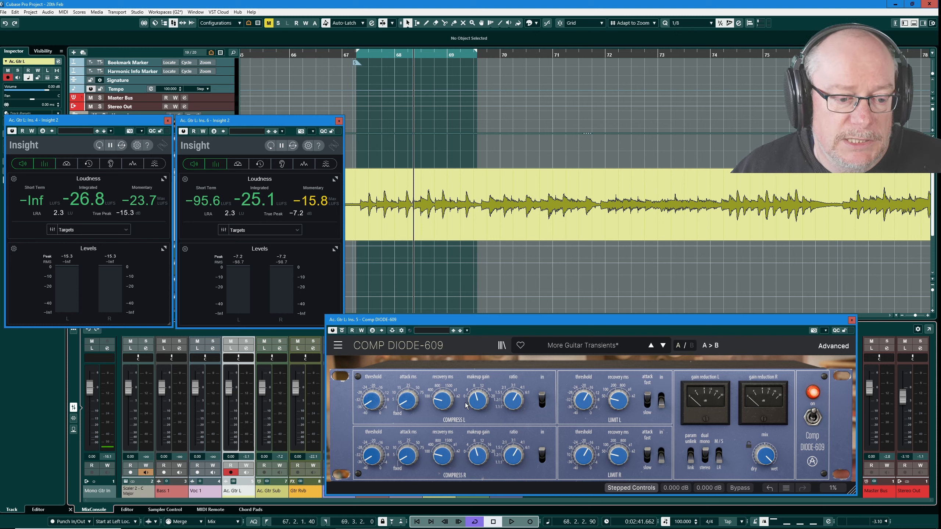
Play the cycled passage at bars 67–69, turn the Compress L attack on Comp DIODE-609 down below 75.0 ms, and stop playback.
mouse_move(434, 402)
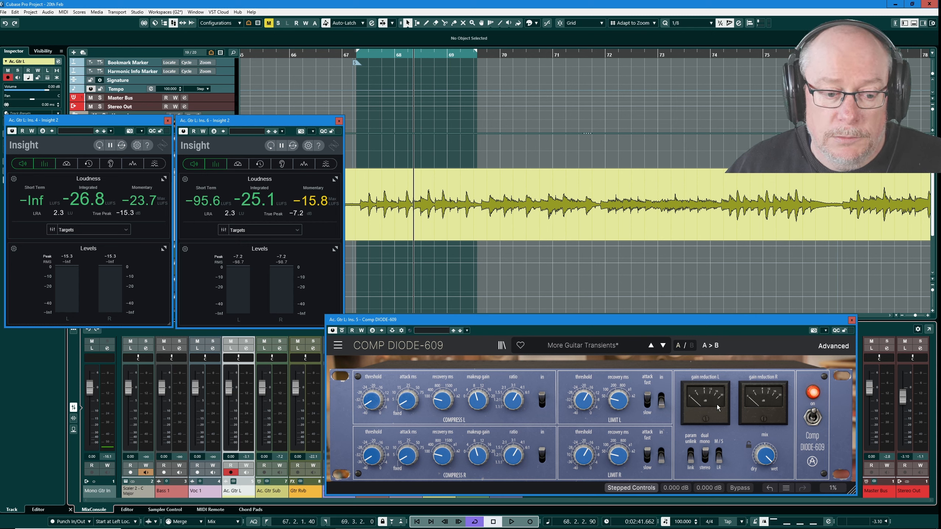
left_click(512, 522)
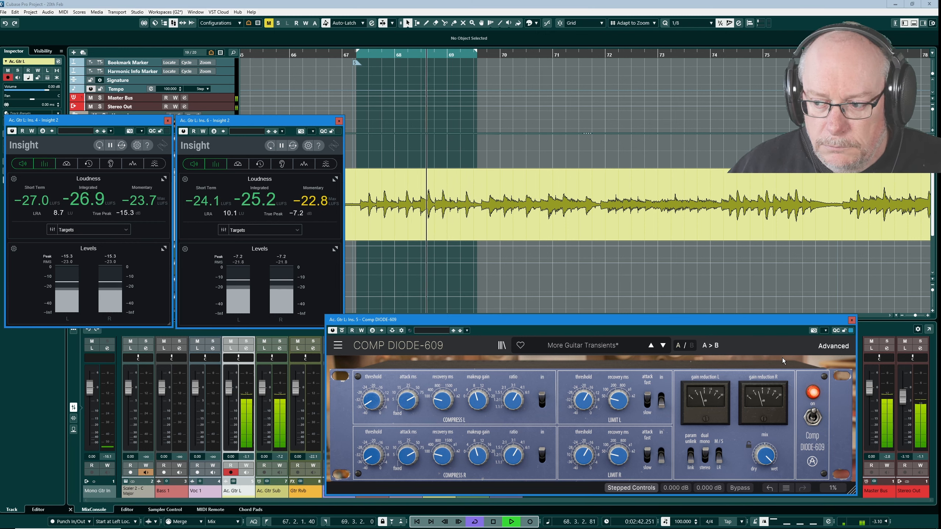
mouse_move(406, 407)
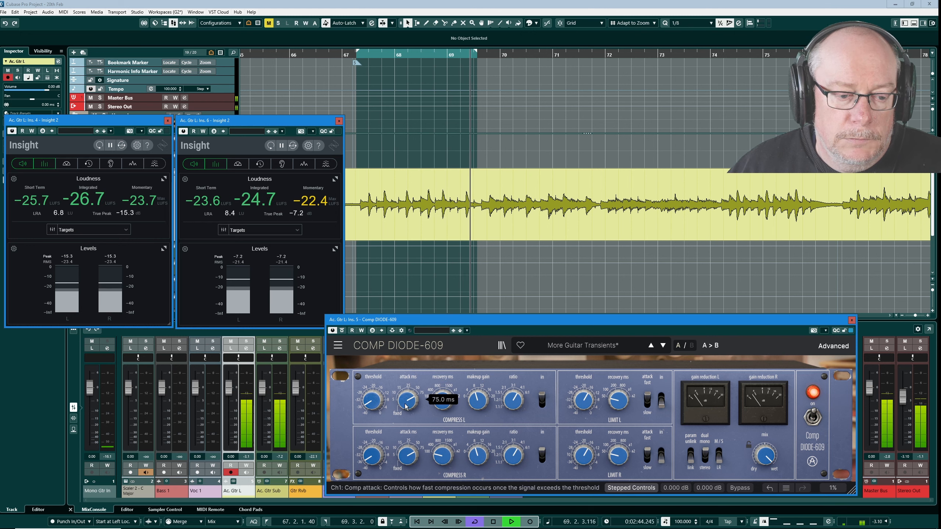
left_click_drag(407, 401, 407, 421)
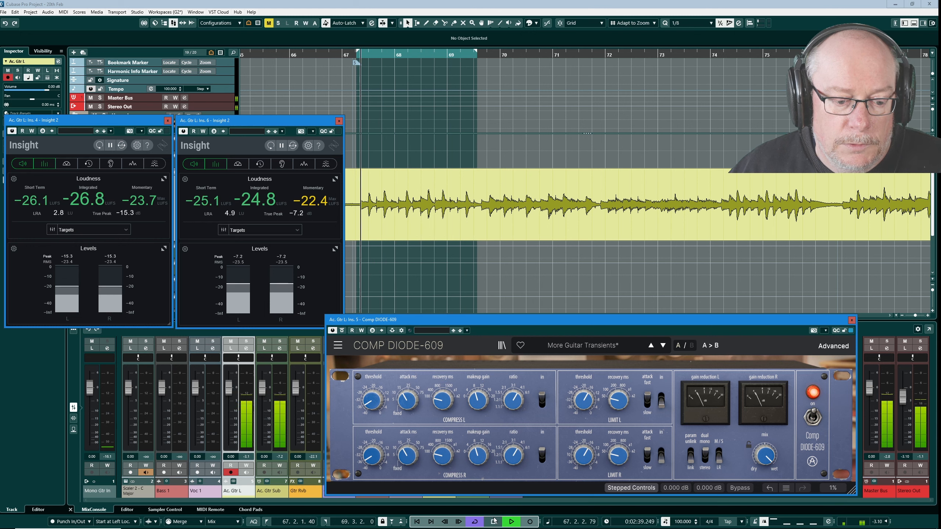
key("space")
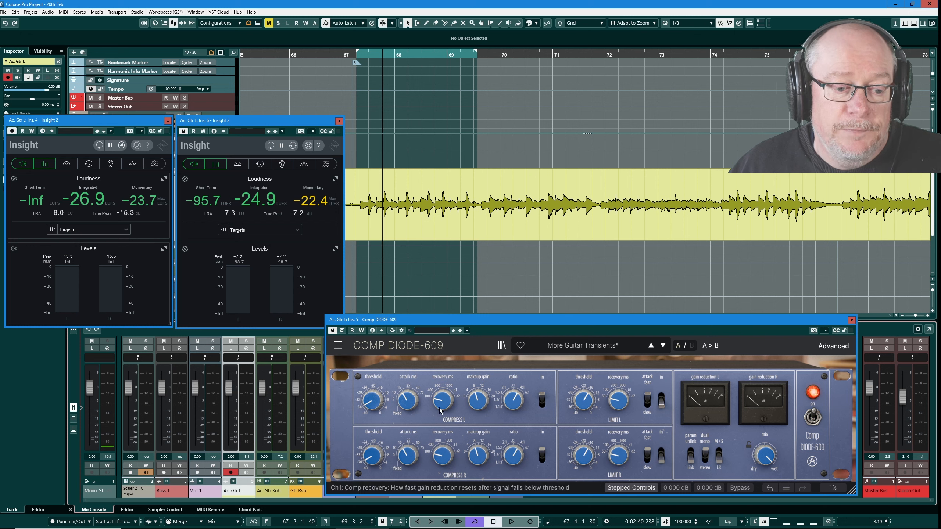
Play the guitar part from bar 76, try a Compress L recovery of 1500 ms on Comp DIODE-609, and stop playback.
mouse_move(439, 407)
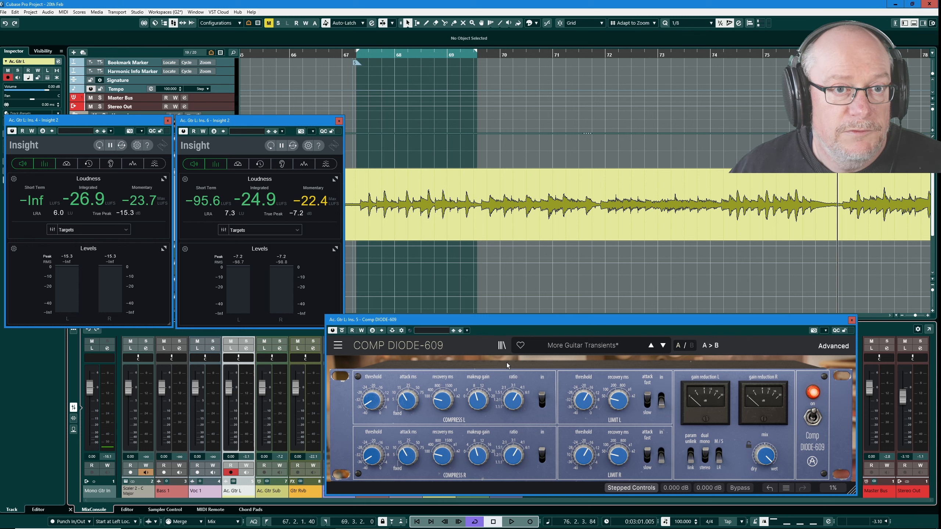
scroll(504, 226, "down", 6)
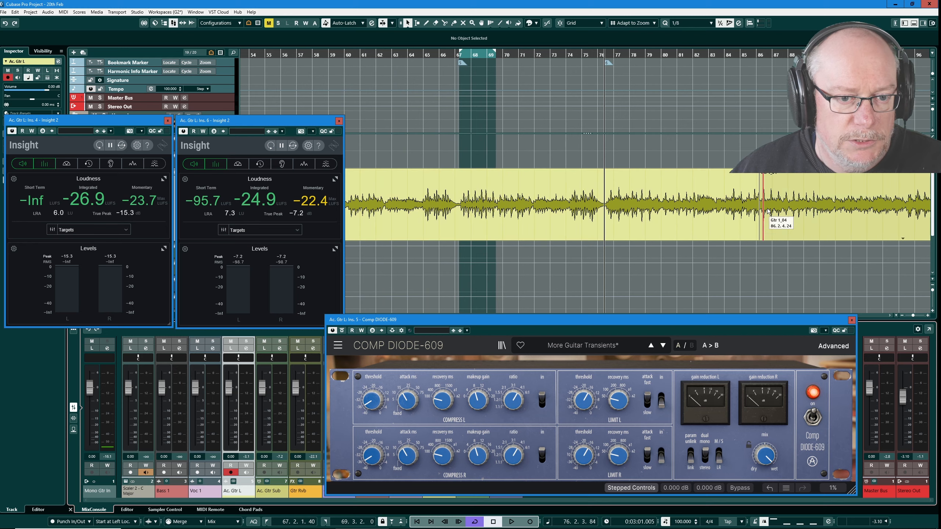
scroll(755, 216, "up", 5)
scroll(392, 215, "down", 2)
scroll(361, 212, "up", 1)
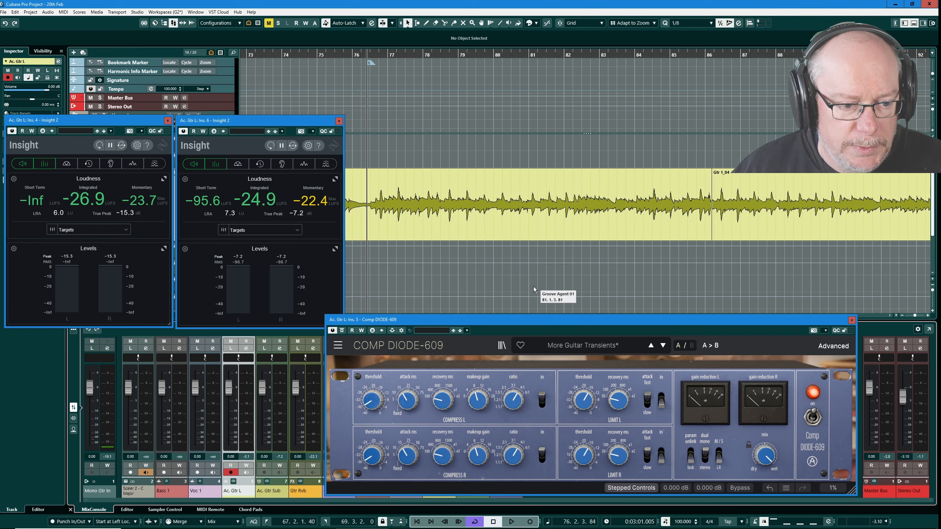
mouse_move(443, 398)
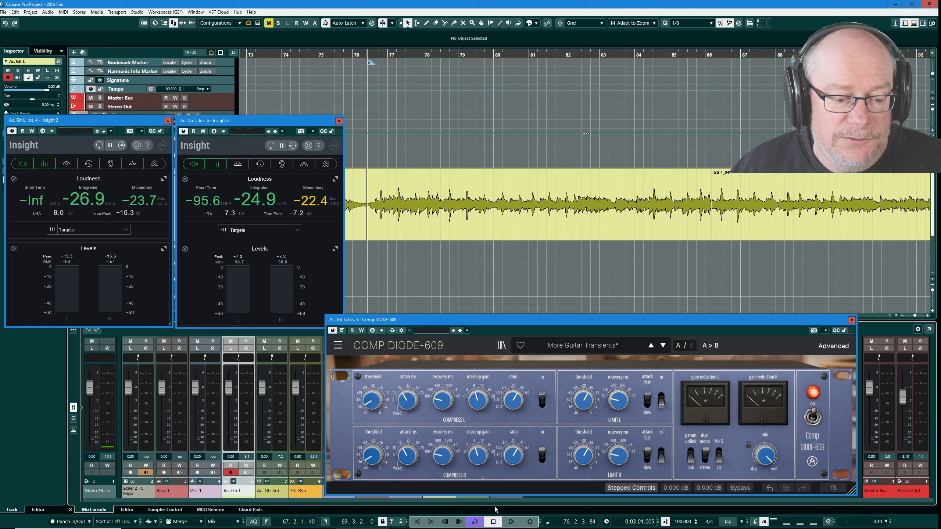
left_click(512, 523)
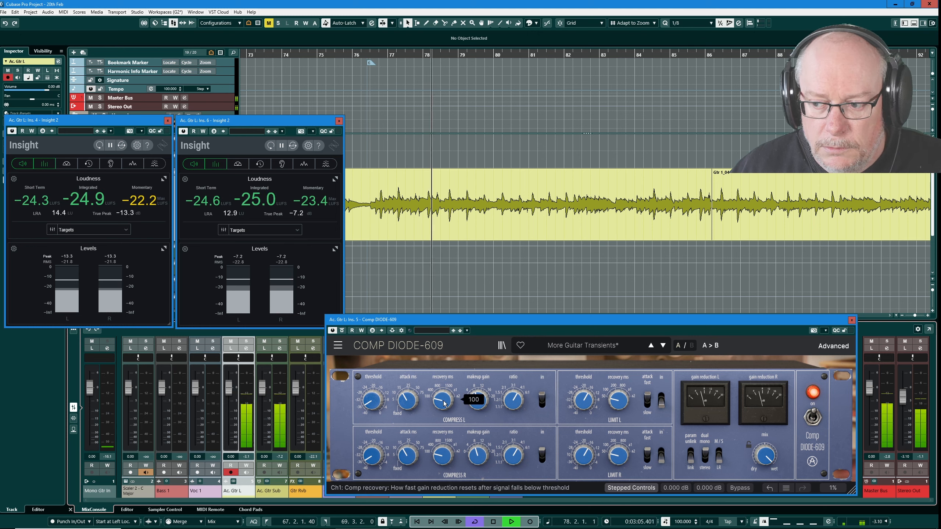
left_click_drag(444, 404, 445, 375)
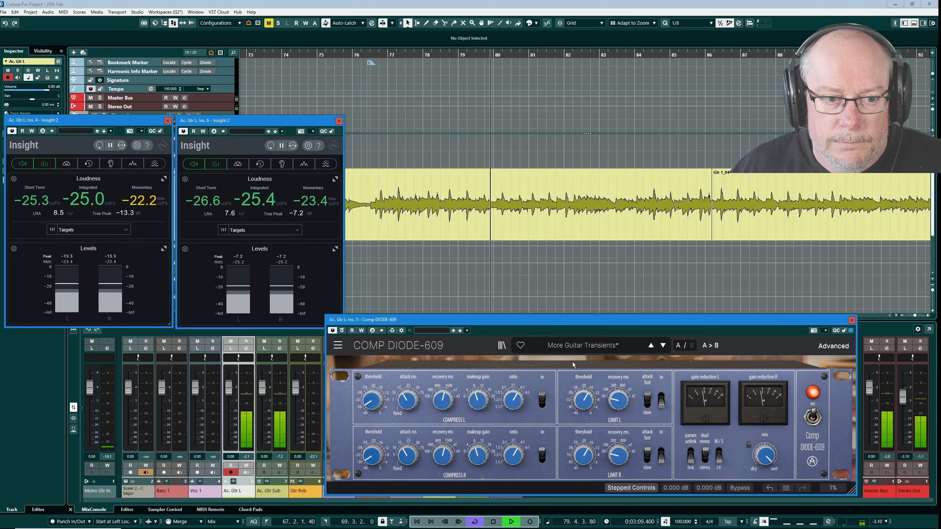
key("space")
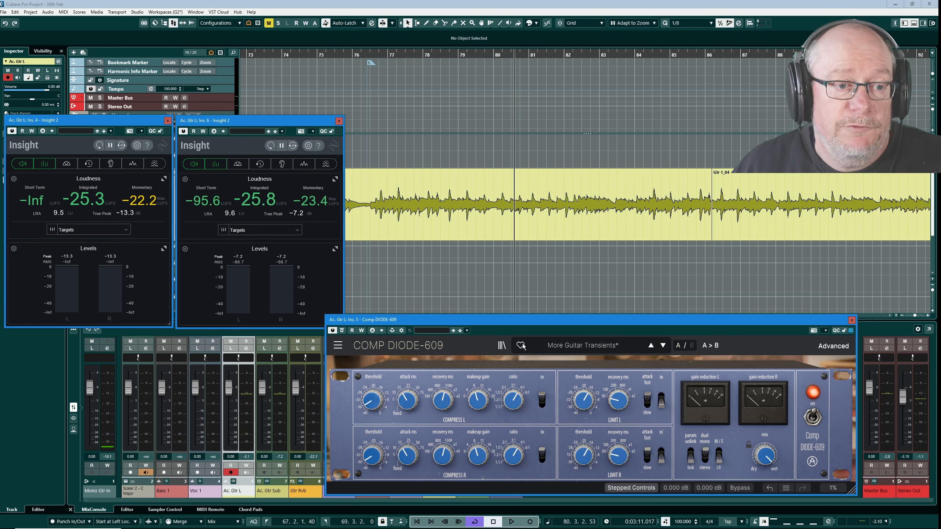
Replay from bar 76 with the Compress L recovery set to 100 ms, raise it to 1500 ms mid-playback to compare, and stop.
key("KP_6")
left_click_drag(442, 400, 443, 413)
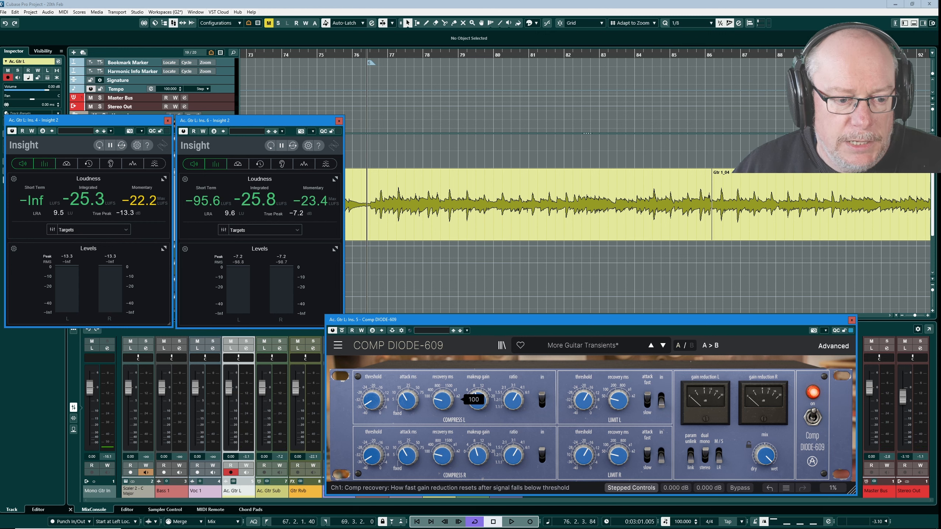
key("space")
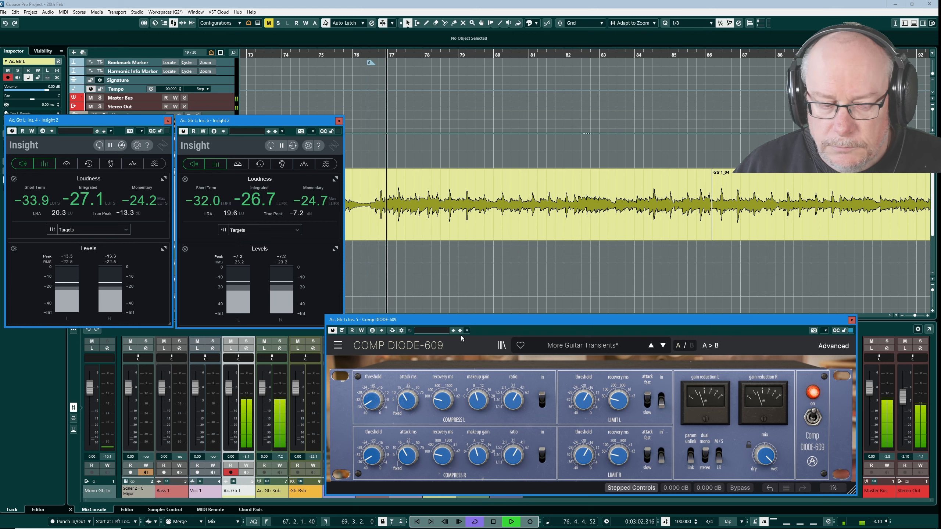
mouse_move(444, 401)
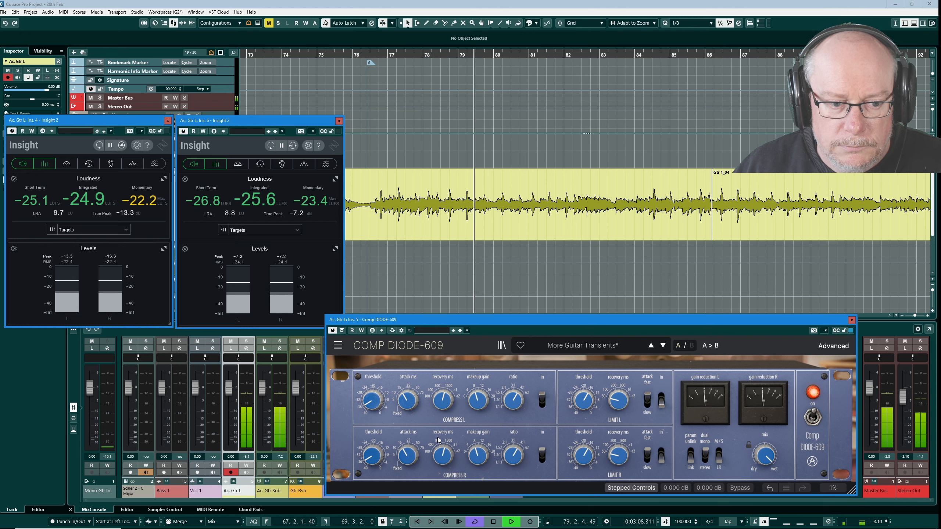
key("space")
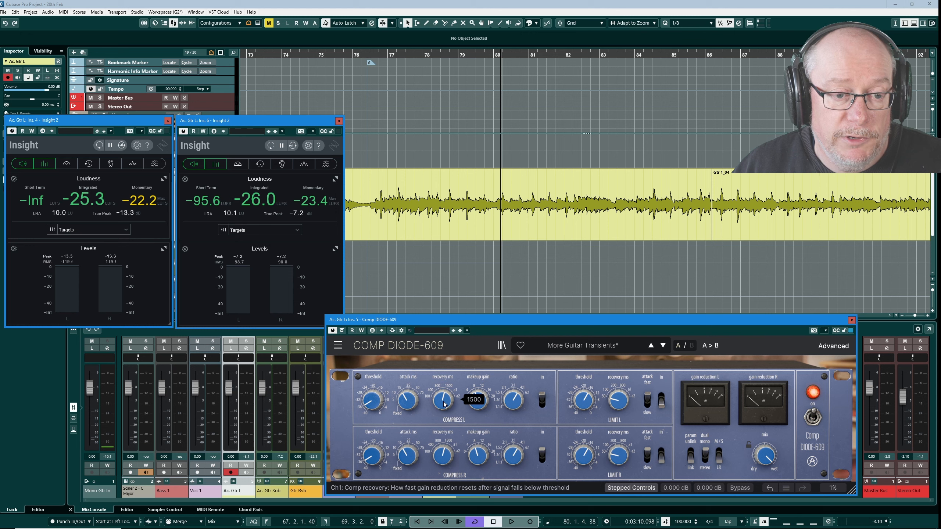
Try the Compress L recovery position just past 1500 ms during playback from bar 76, return it to 100 ms, and stop.
left_click_drag(443, 401, 443, 401)
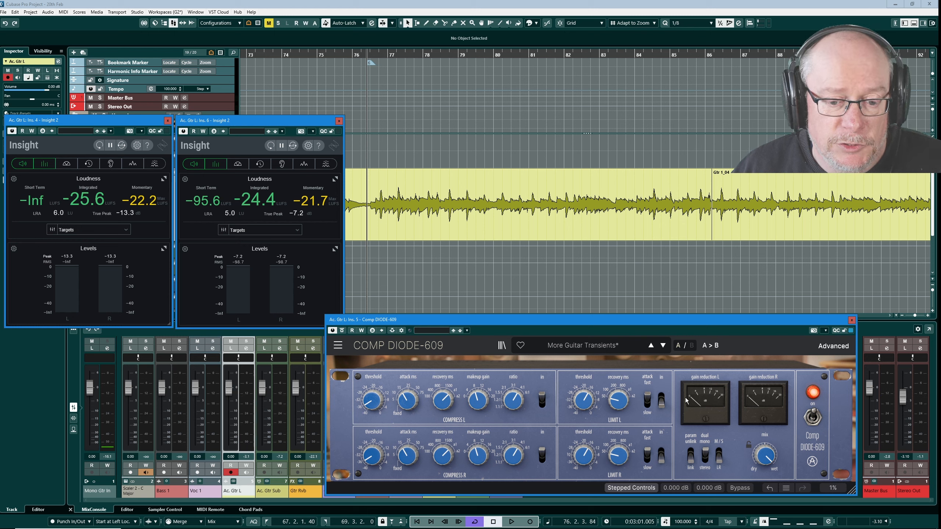
key("space")
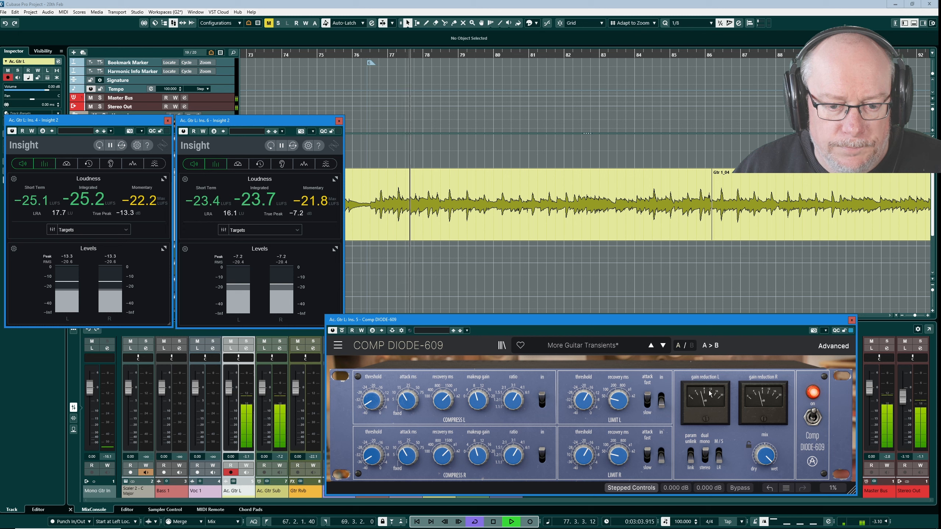
mouse_move(442, 399)
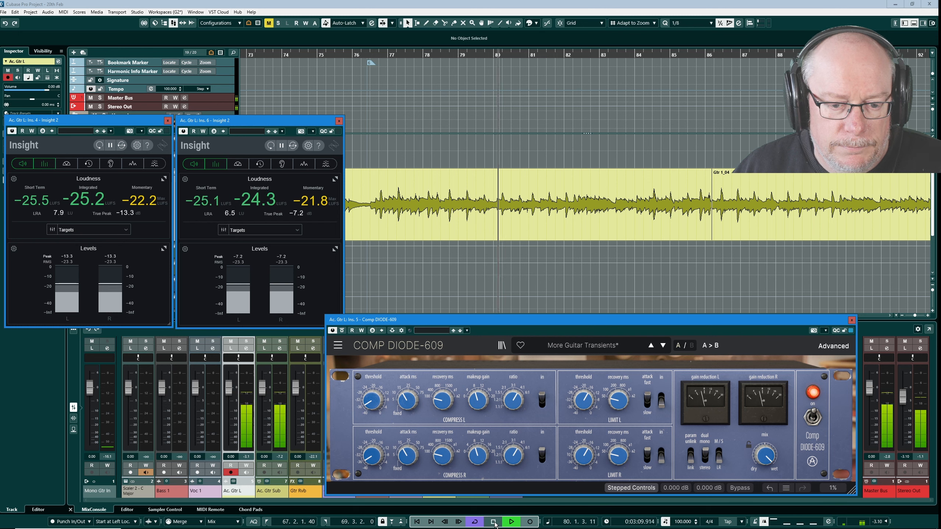
left_click(495, 523)
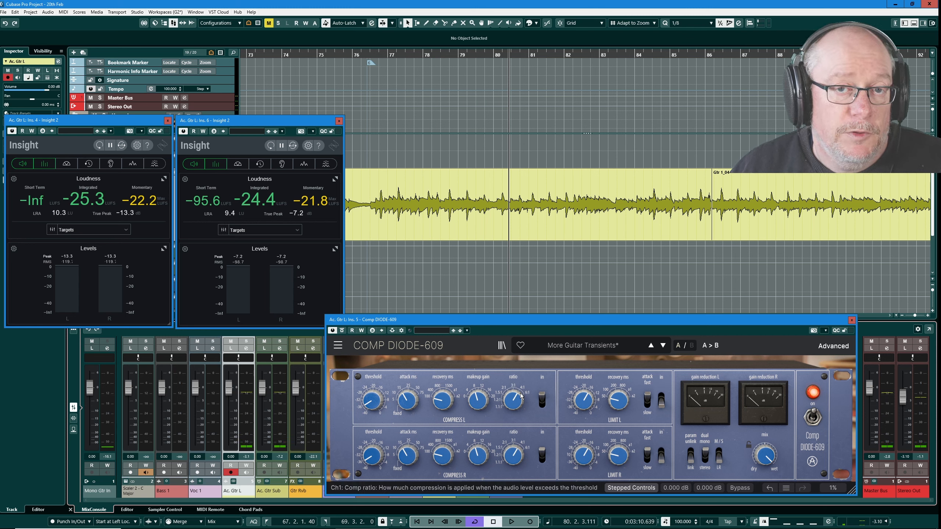
Check the Compress L ratio and makeup gain on Comp DIODE-609, and close its window and both Insight 2 windows.
mouse_move(518, 400)
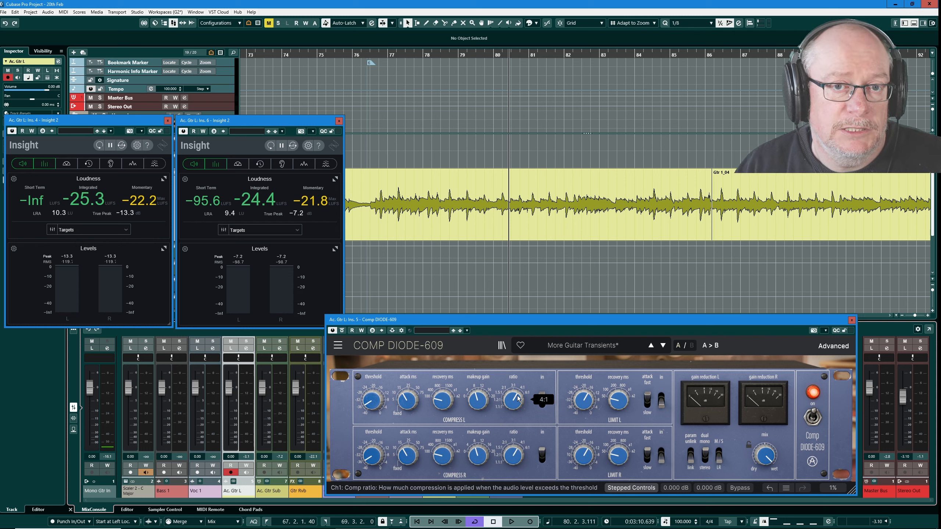
mouse_move(475, 401)
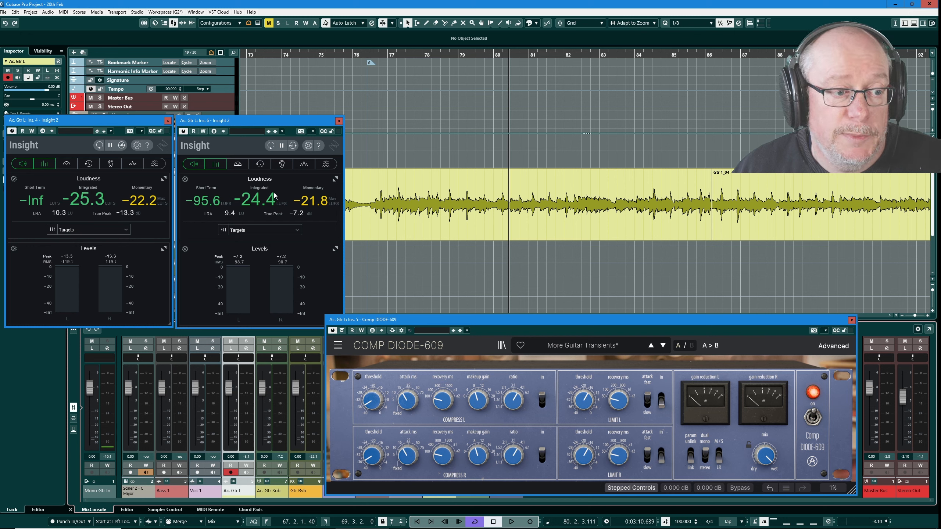
left_click(480, 400)
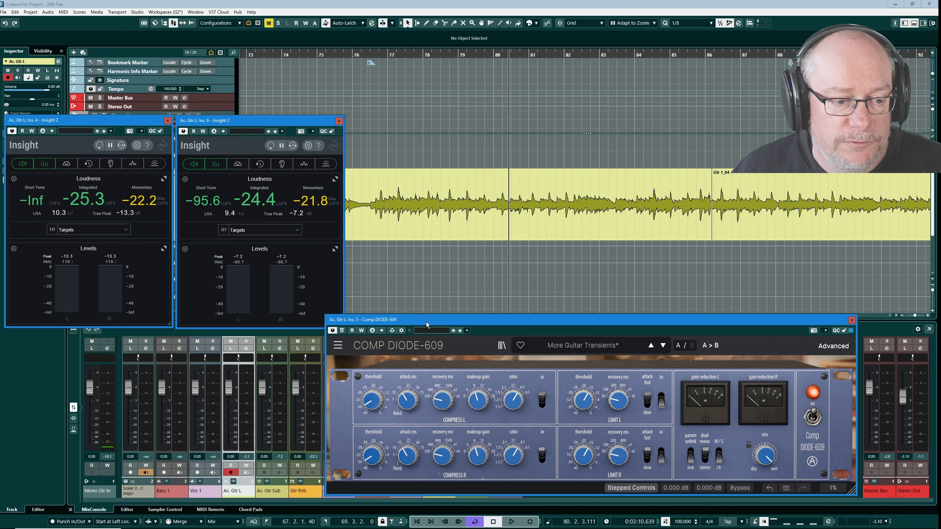
left_click(852, 321)
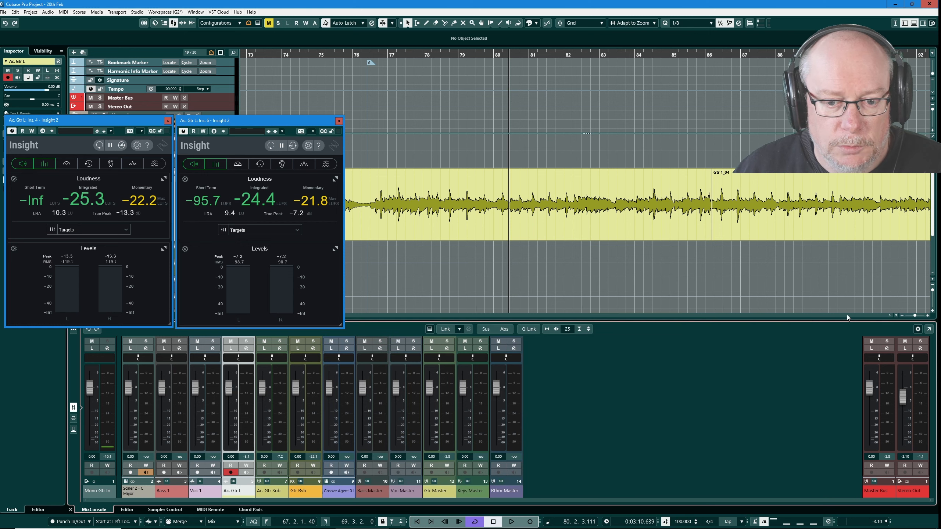
left_click(338, 121)
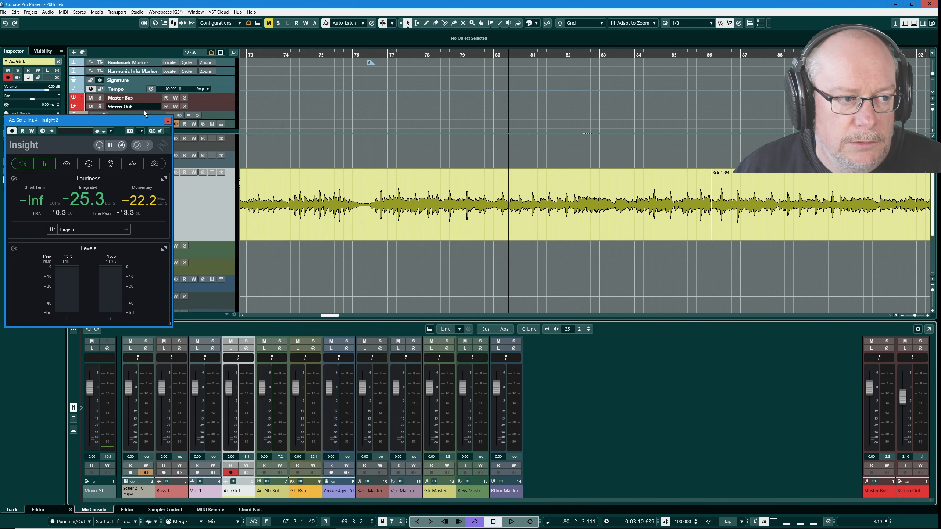
left_click(168, 121)
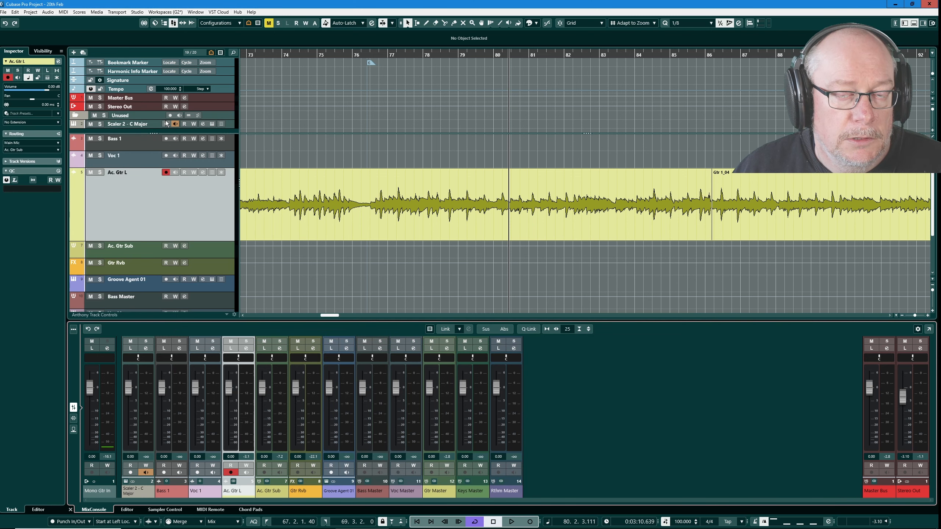
Open the Pre 1973 insert on Ac. Gtr L, briefly activate and re-bypass it, and close the channel settings.
left_click(203, 172)
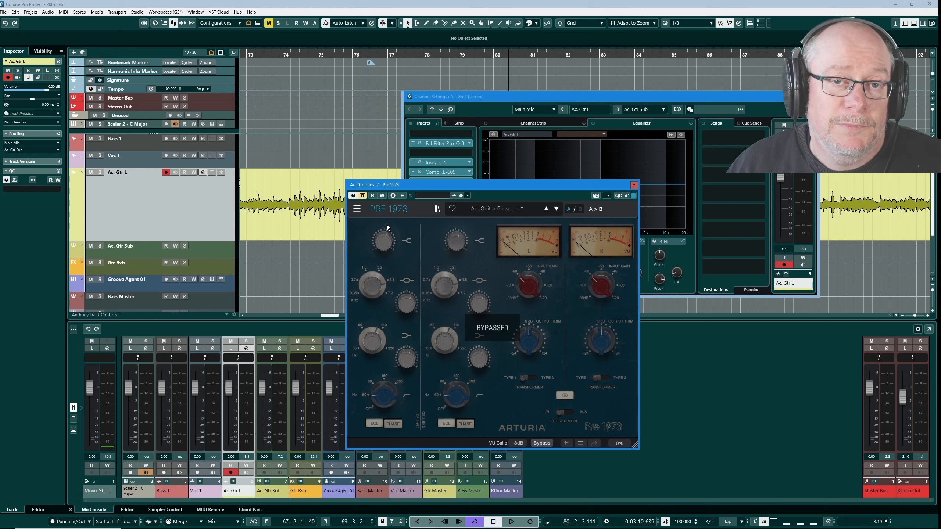
left_click(364, 197)
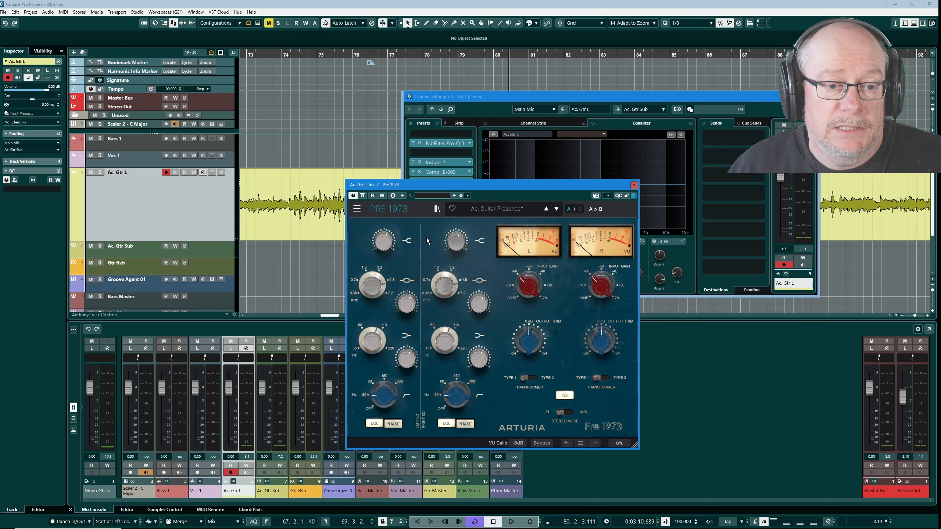
left_click_drag(501, 241, 475, 228)
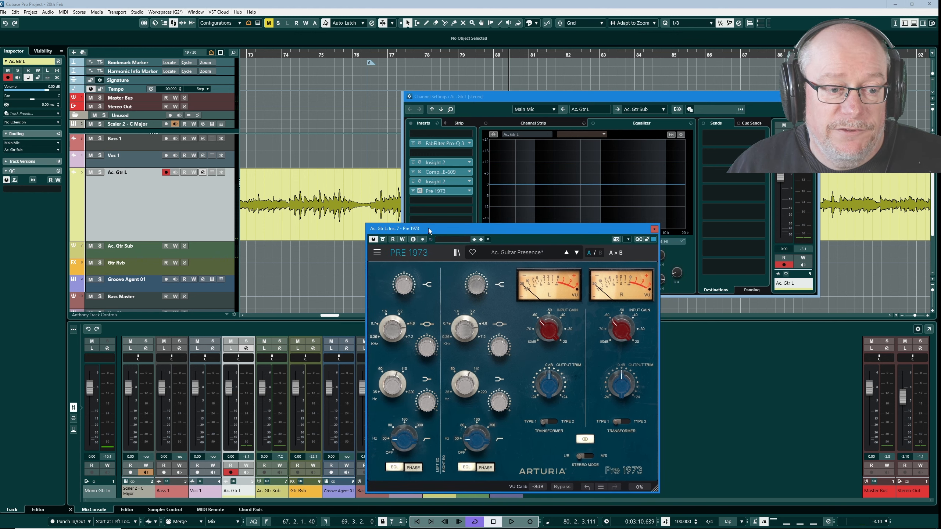
left_click(383, 239)
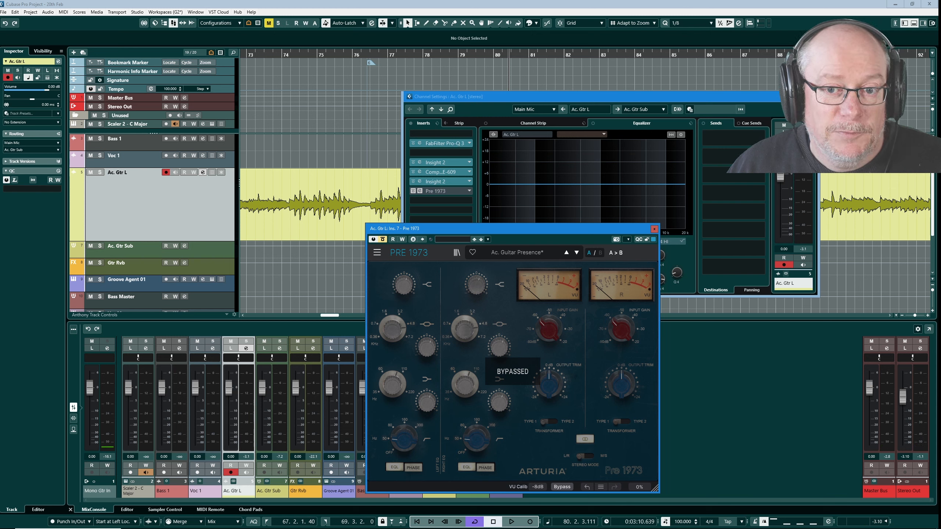
left_click(814, 97)
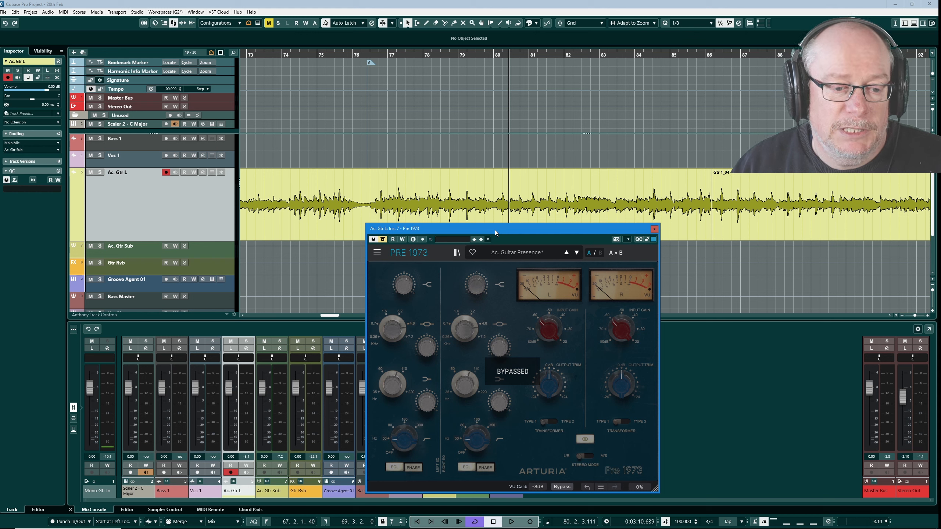
Play Ac. Gtr L from bar 76, toggling the Pre 1973 bypass to compare, and stop with the plug-in active.
key("space")
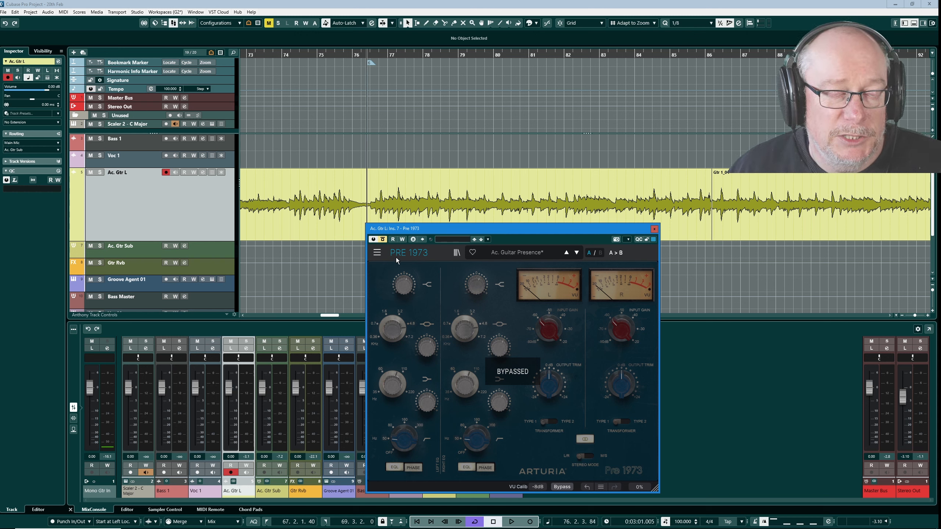
mouse_move(429, 350)
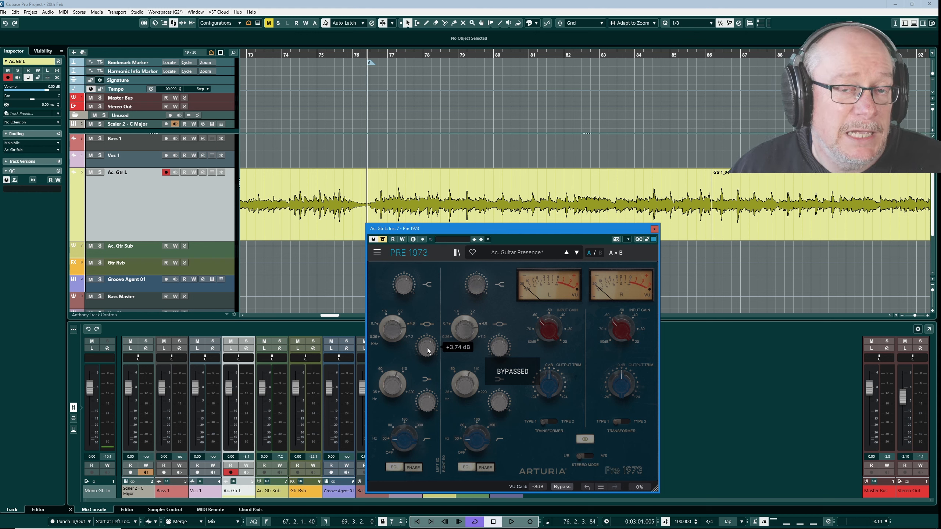
mouse_move(412, 292)
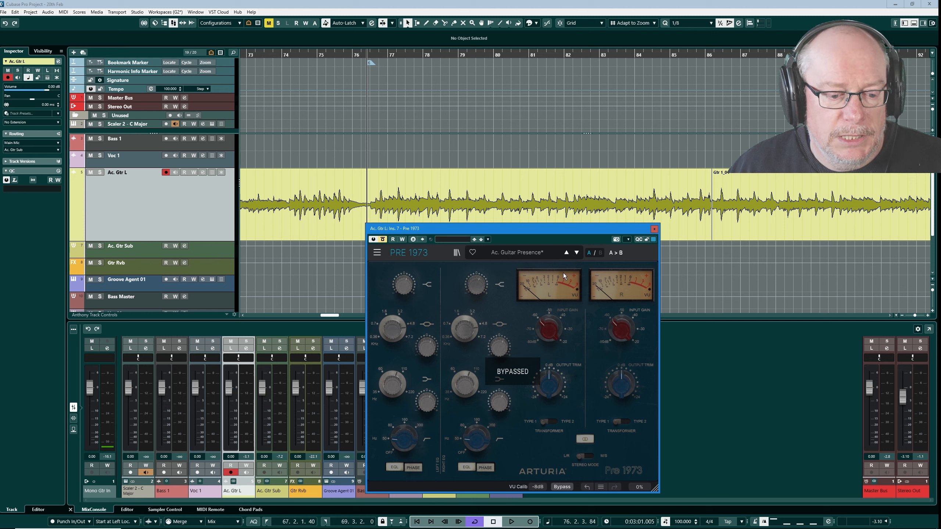
key("space")
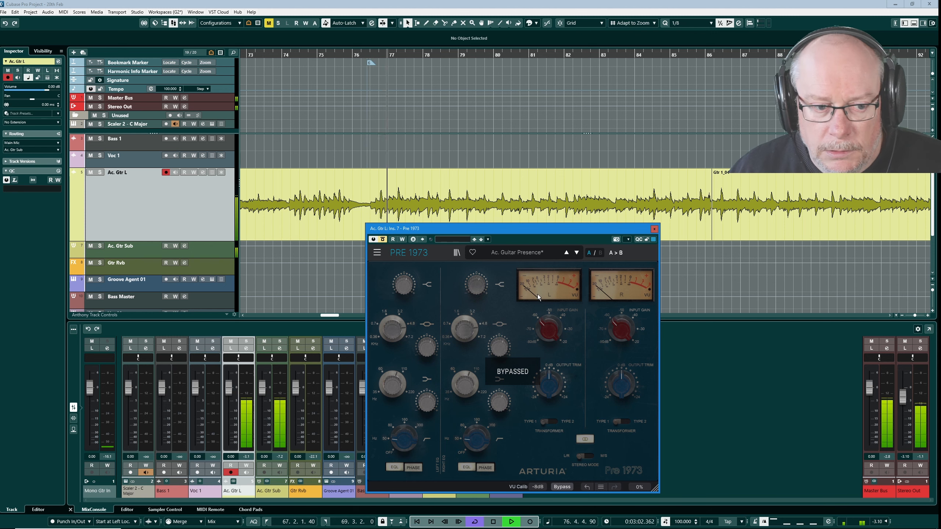
left_click(384, 240)
mouse_move(609, 319)
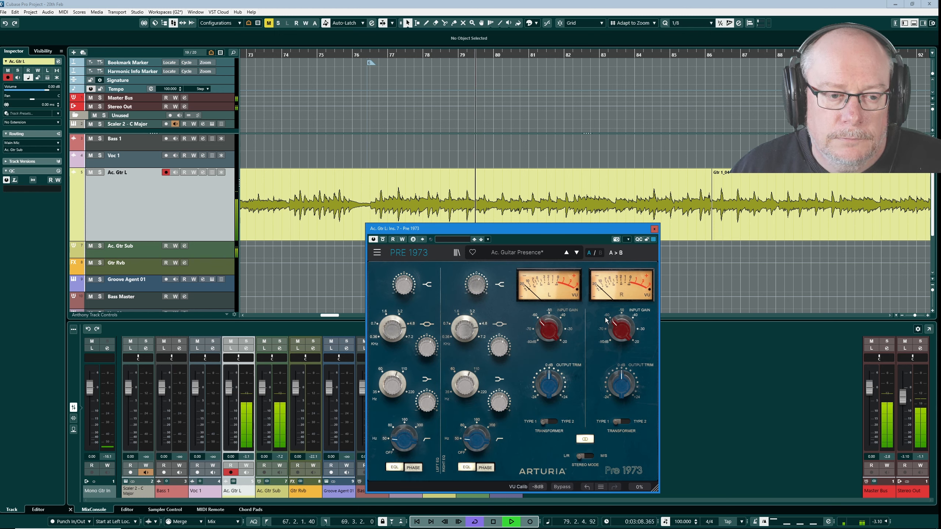
left_click(383, 239)
mouse_move(451, 325)
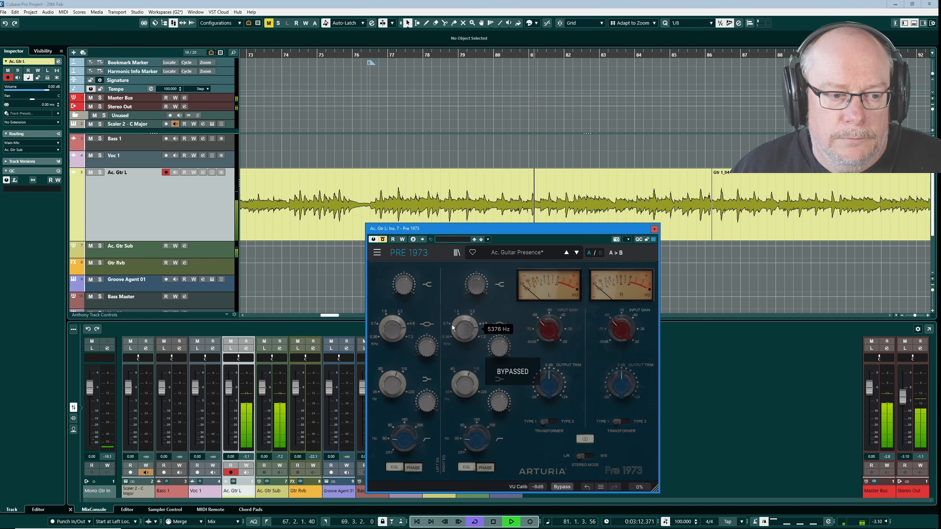
left_click(383, 239)
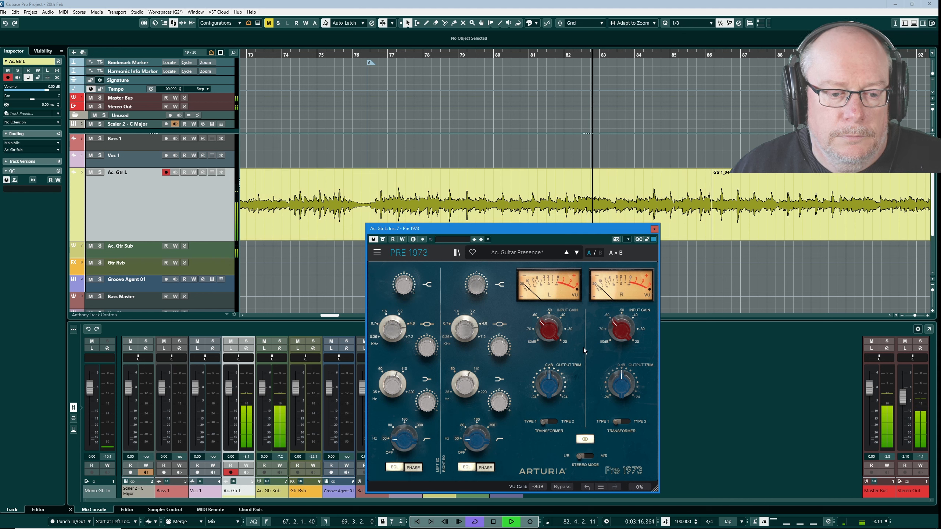
left_click(493, 522)
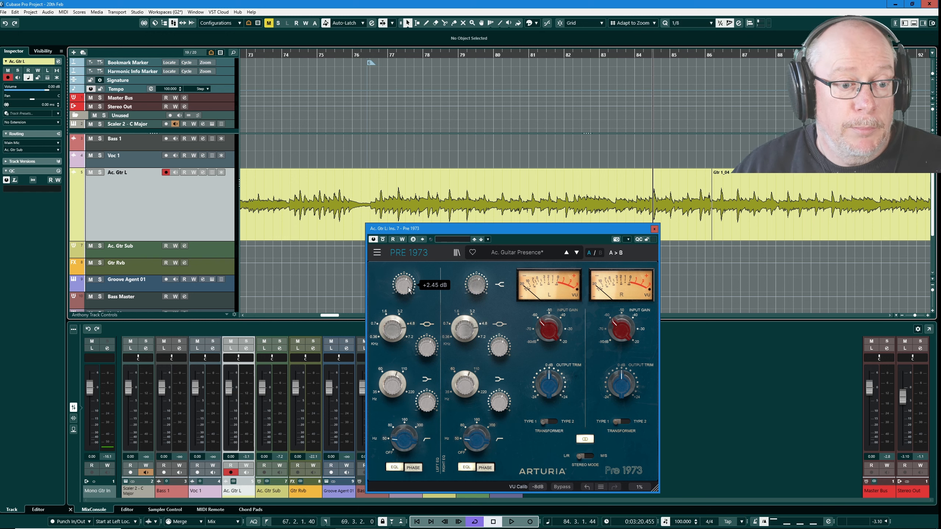
Replay from bar 76 with Pre 1973 active, and check the frequency and gain knobs of its left channel's mid and low bands.
mouse_move(394, 327)
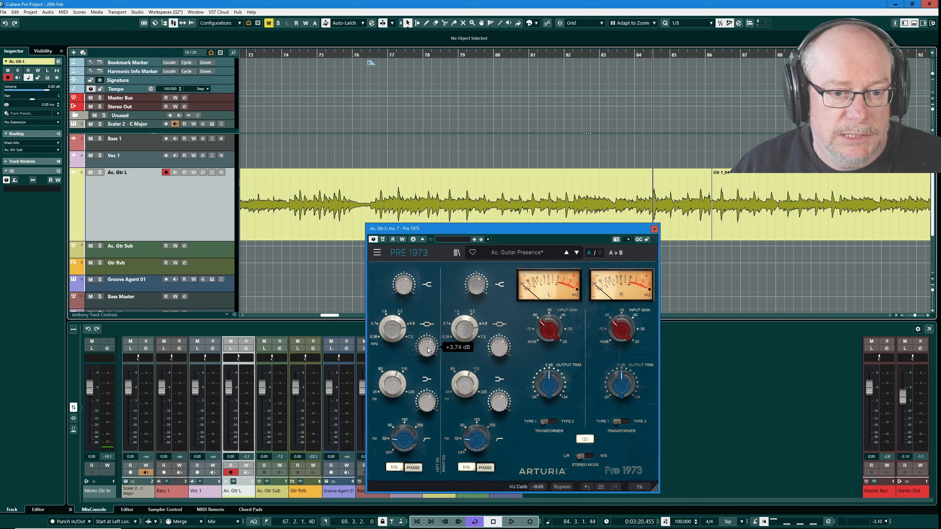
key("shift+b")
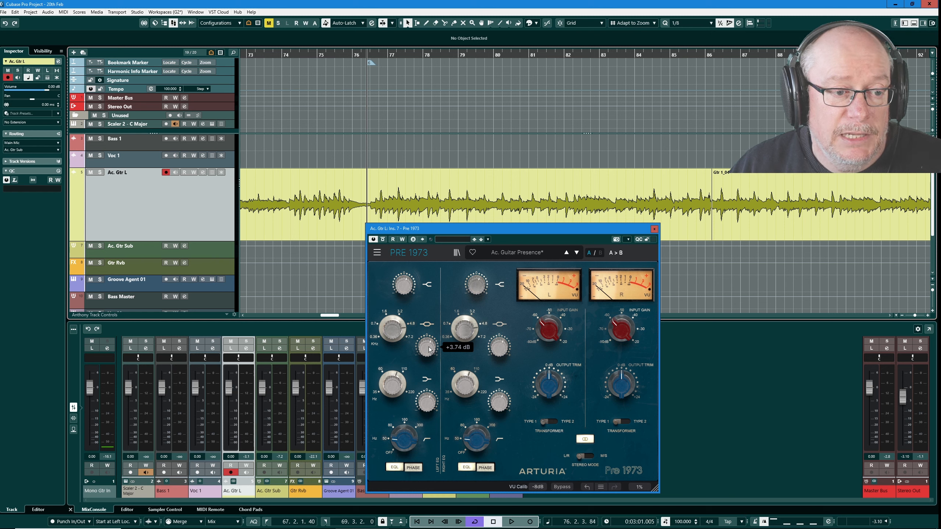
key("space")
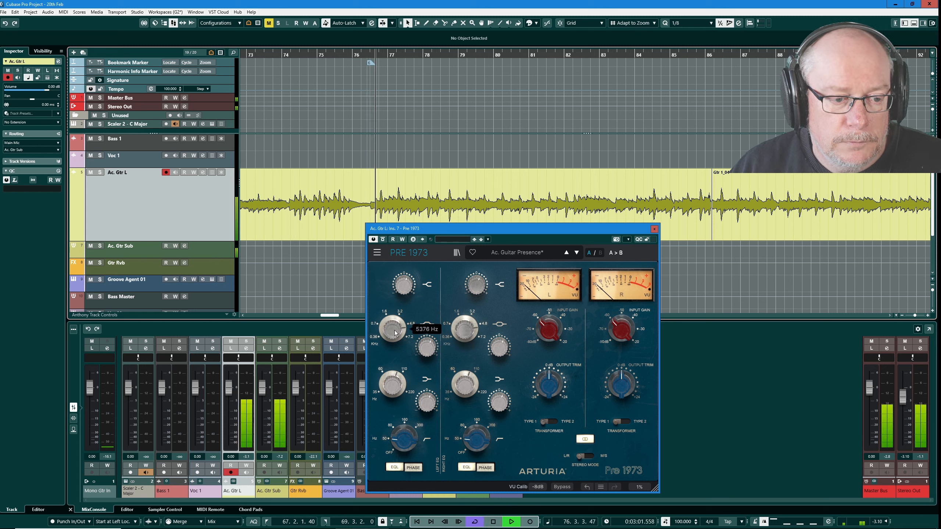
mouse_move(393, 328)
left_mouse_down()
mouse_move(393, 368)
mouse_move(395, 332)
left_mouse_up()
key("space")
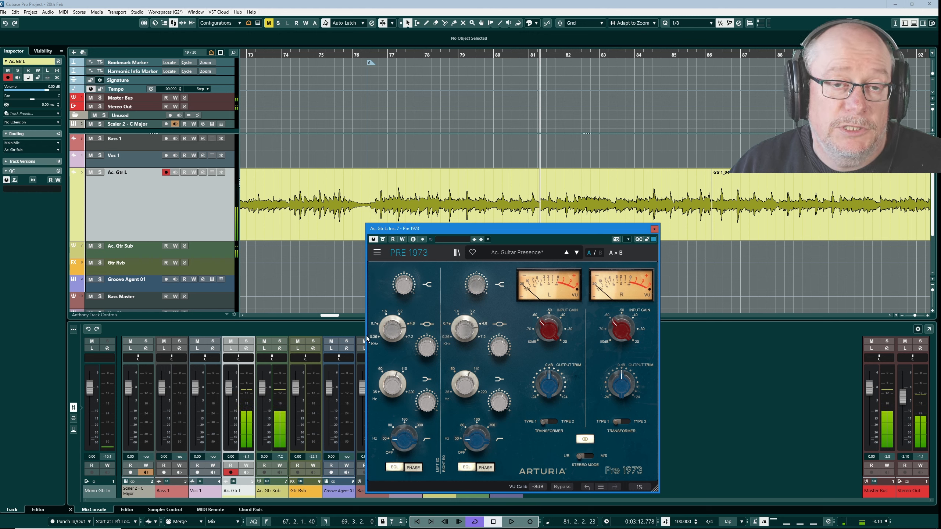
mouse_move(387, 337)
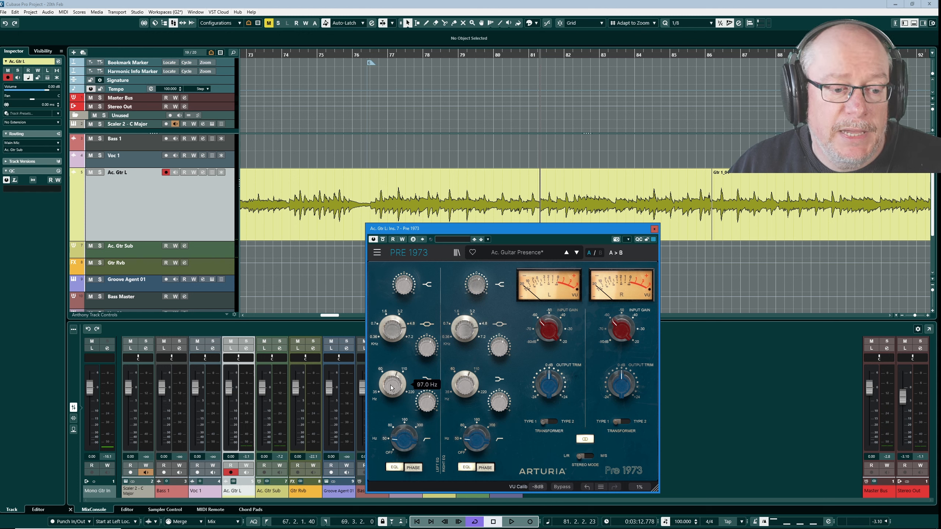
mouse_move(429, 404)
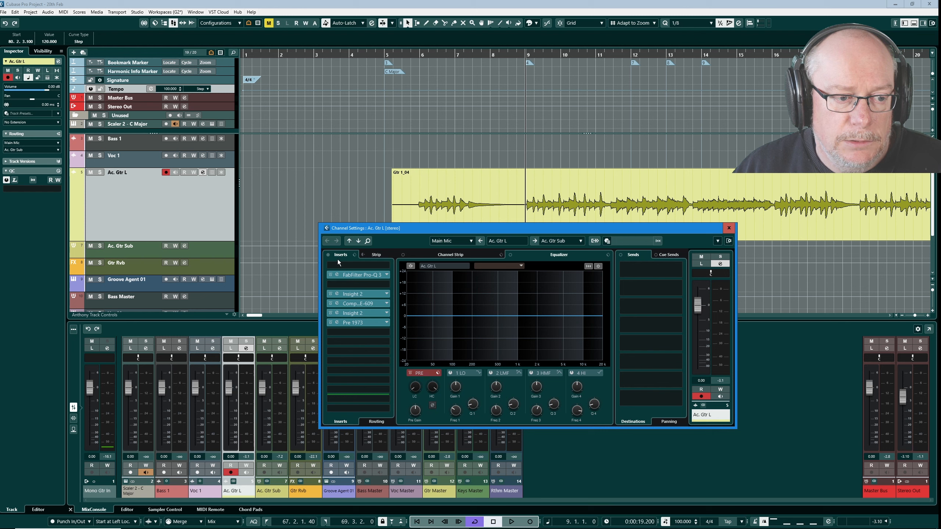
Play Ac. Gtr L from bar 9 with all inserts bypassed, re-enable them mid-playback to compare, and stop.
left_click(328, 256)
key("space")
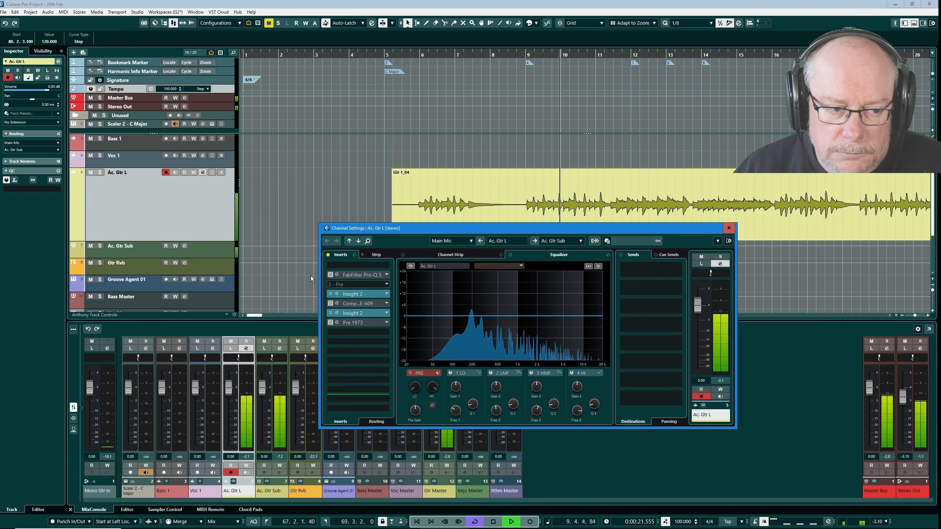
left_click(328, 256)
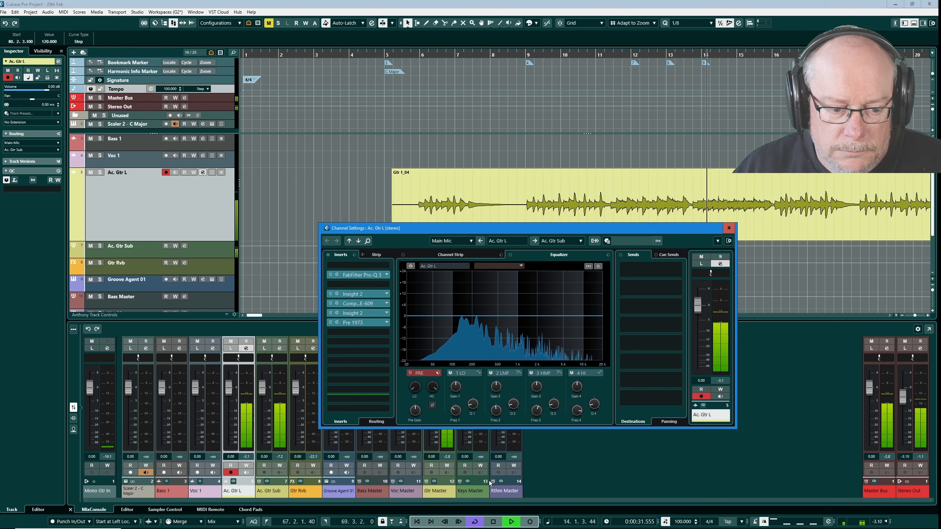
left_click(494, 522)
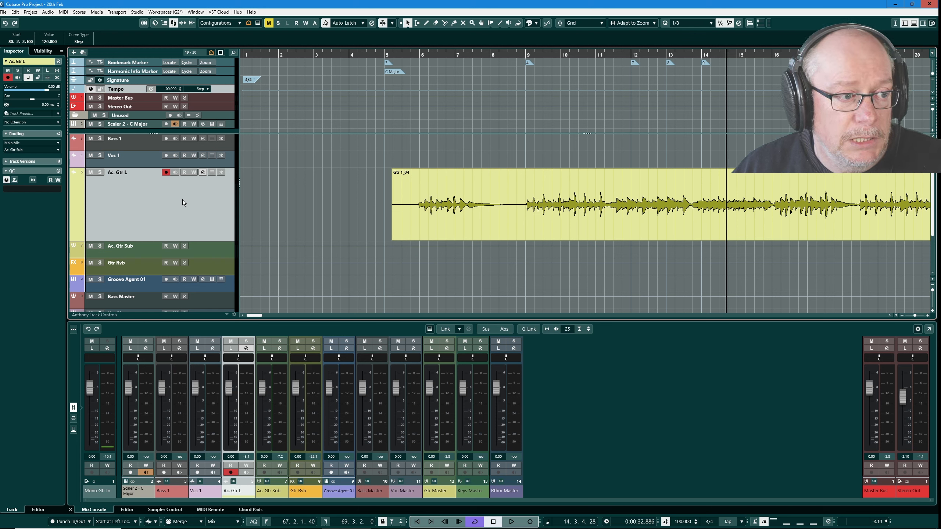
Show the hidden Ac. Gtr R track and enlarge its height to nearly match Ac. Gtr L.
left_click(43, 51)
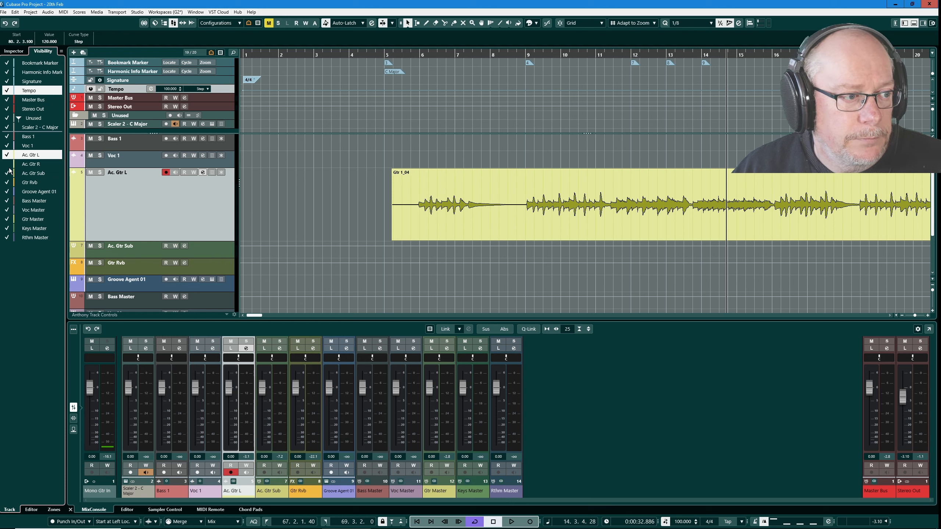
left_click(7, 164)
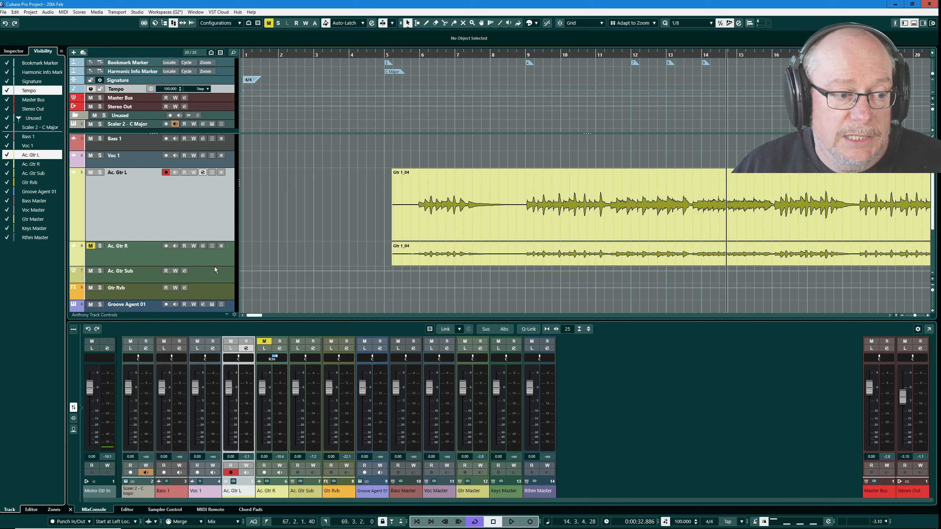
left_click_drag(215, 266, 215, 302)
scroll(189, 241, "down", 2)
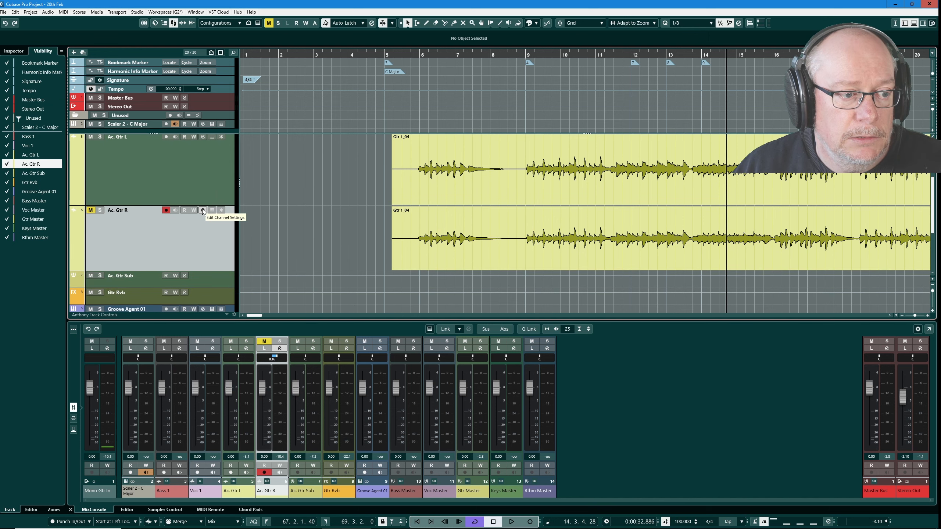
Unmute Ac. Gtr R and open its channel settings, moving the window clear of the lower mixer area.
left_click(91, 211)
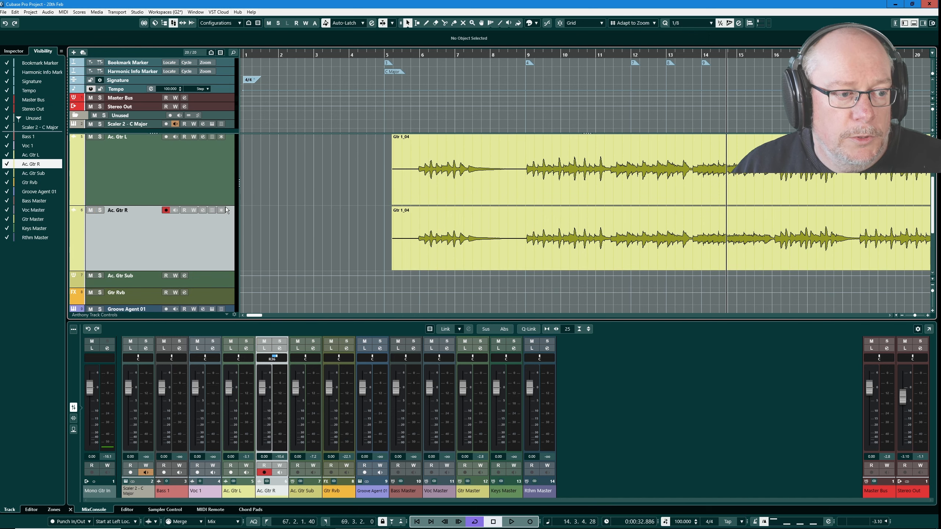
left_click(201, 211)
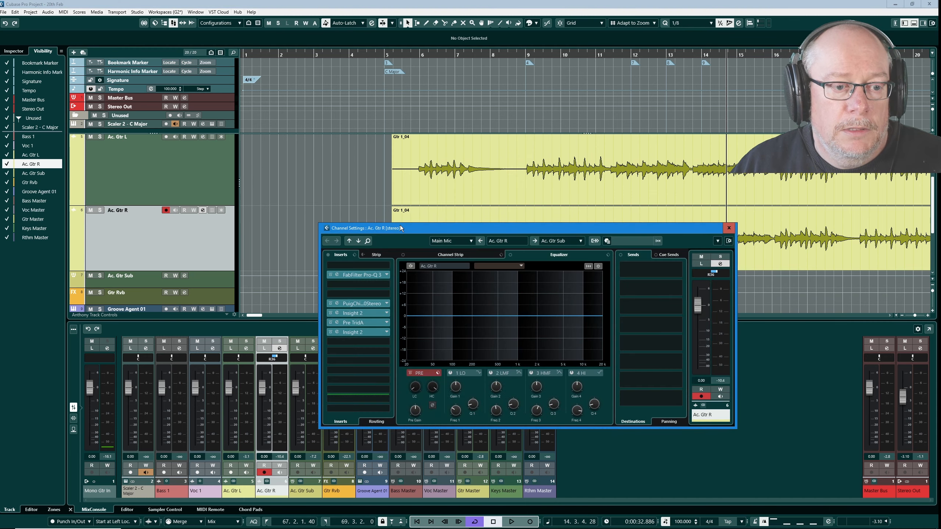
left_click_drag(401, 225, 401, 195)
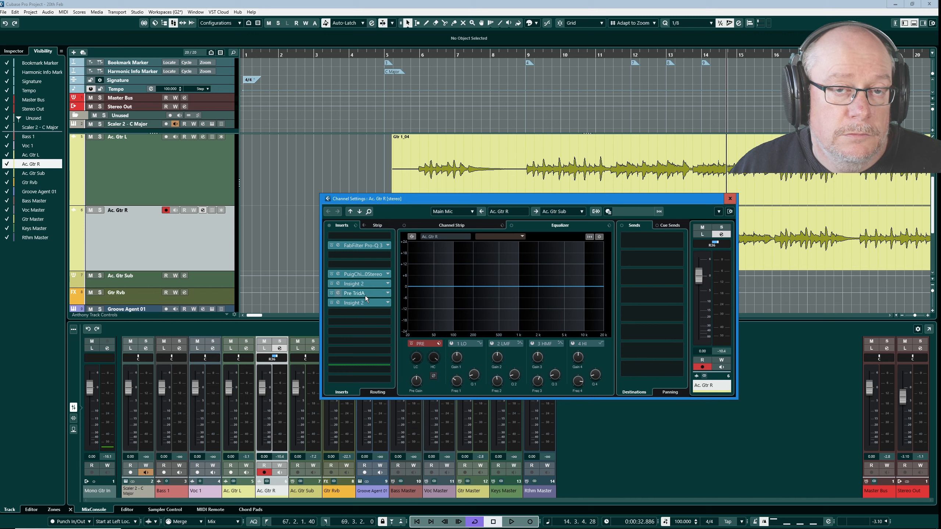
Open the PuigChild 670 insert on Ac. Gtr R, check its left channel threshold during playback from bar 67, stop, and close it.
left_click(378, 275)
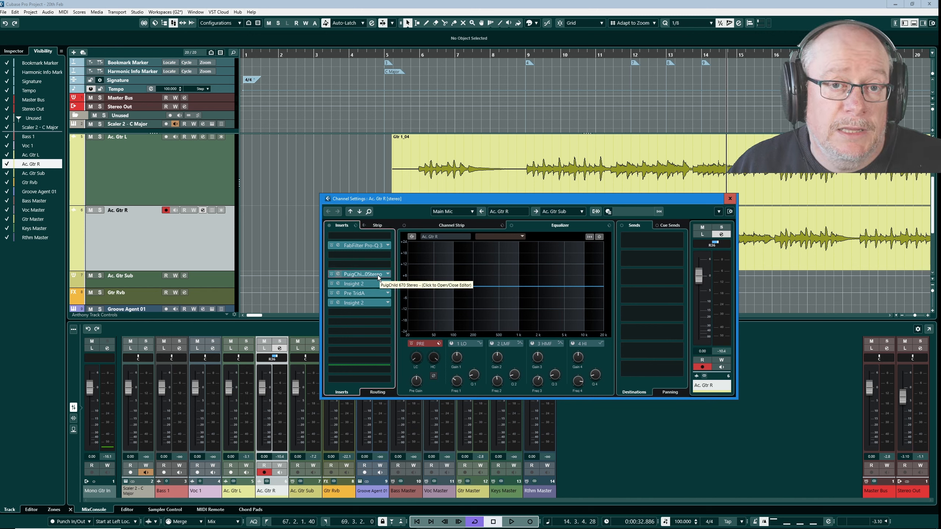
left_click_drag(570, 243, 409, 205)
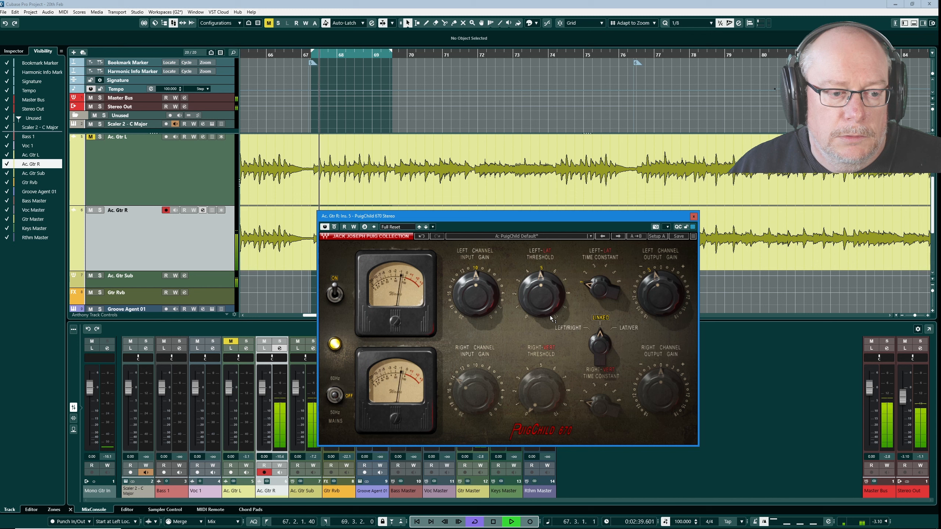
mouse_move(541, 290)
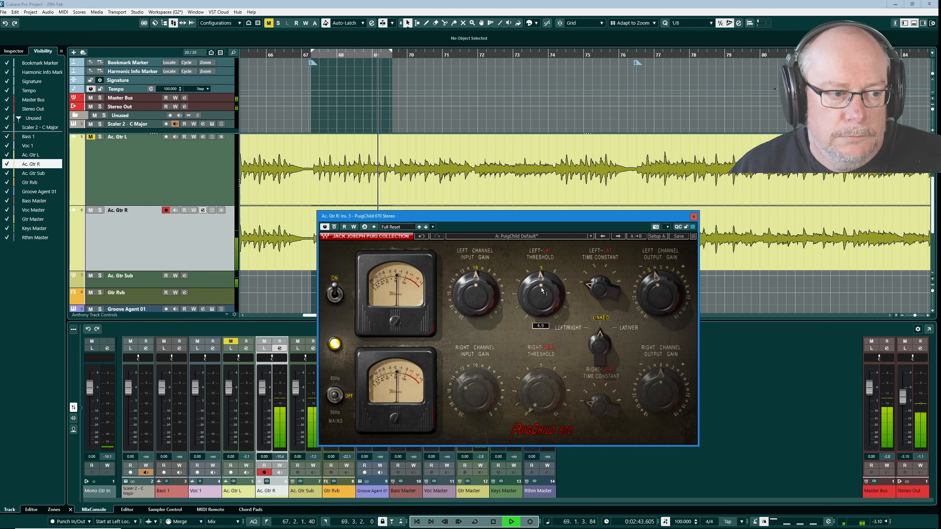
key("space")
left_click(694, 217)
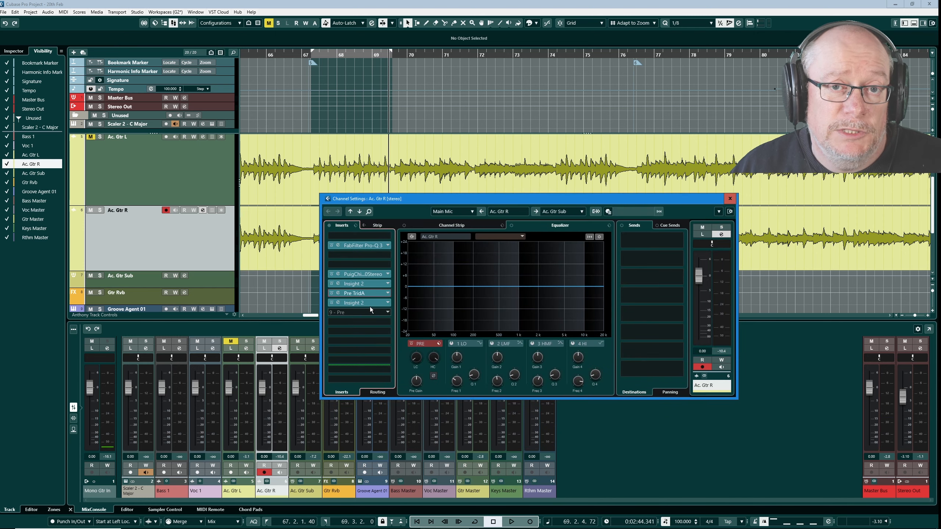
Review the Pre TridA insert on Ac. Gtr R, stop playback, and unmute Ac. Gtr L.
left_click(367, 293)
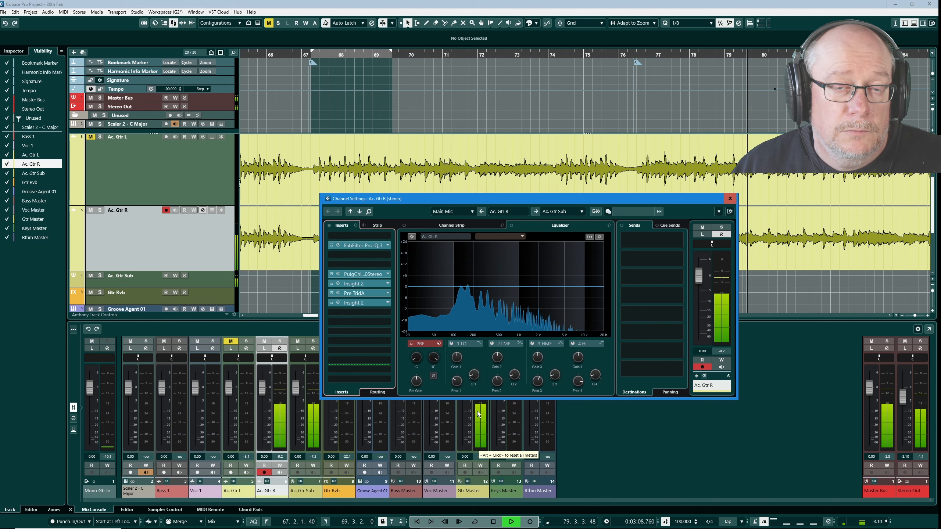
key("space")
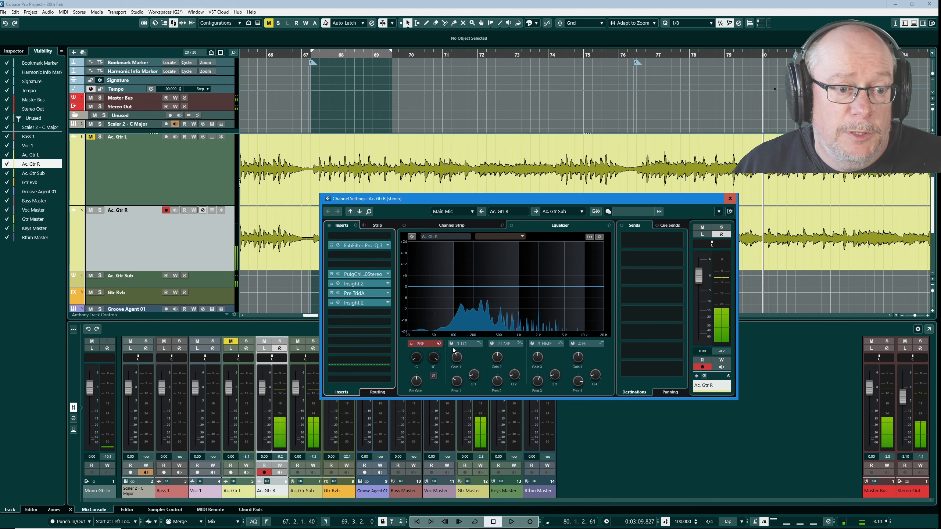
left_click(90, 137)
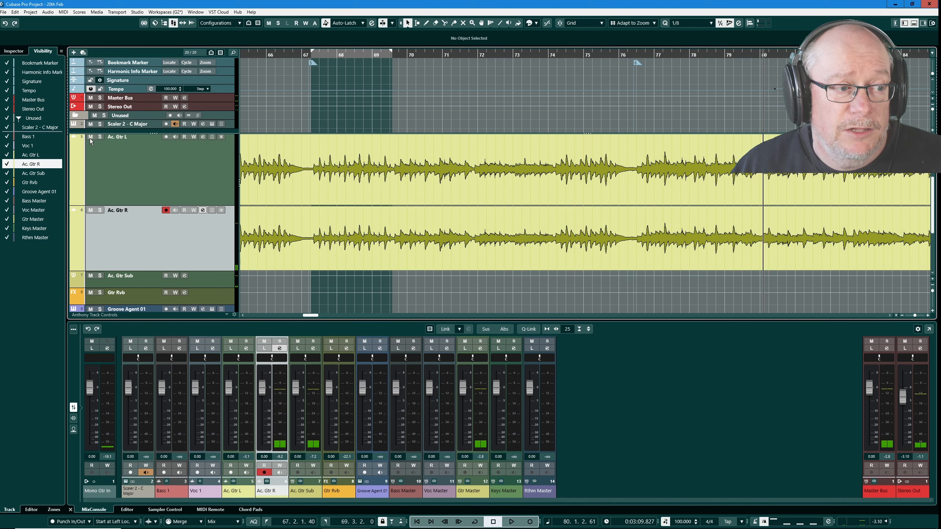
left_click(202, 211)
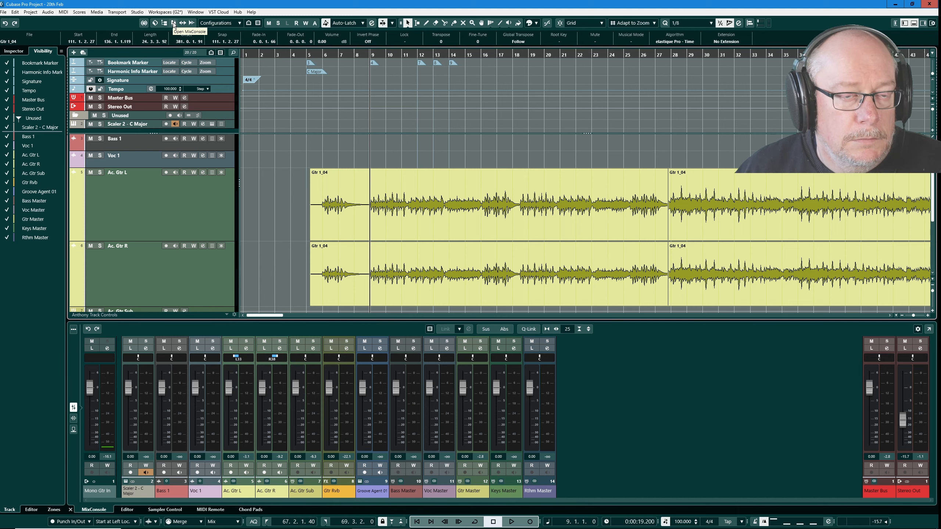
Open the full MixConsole, view the Rev LX-24 reverb on the Gtr Rvb channel, and close both windows.
key("F3")
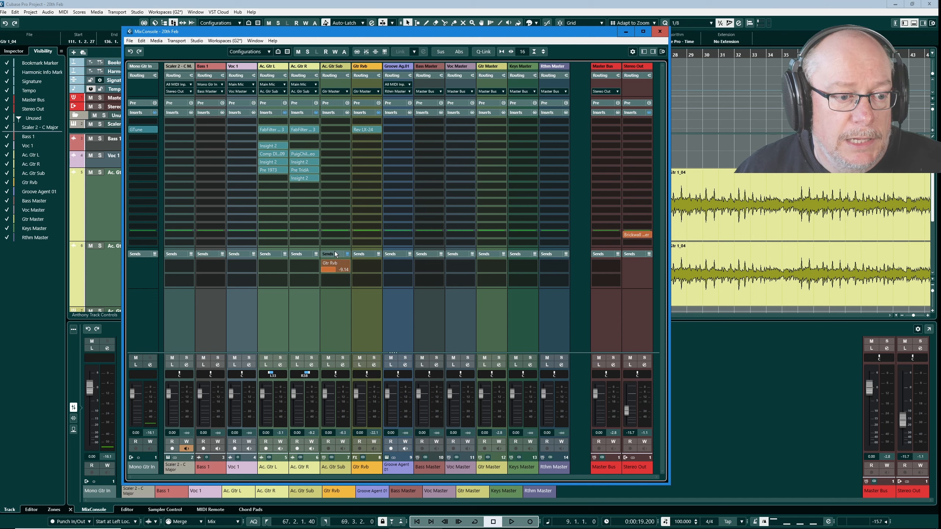
left_click(373, 129)
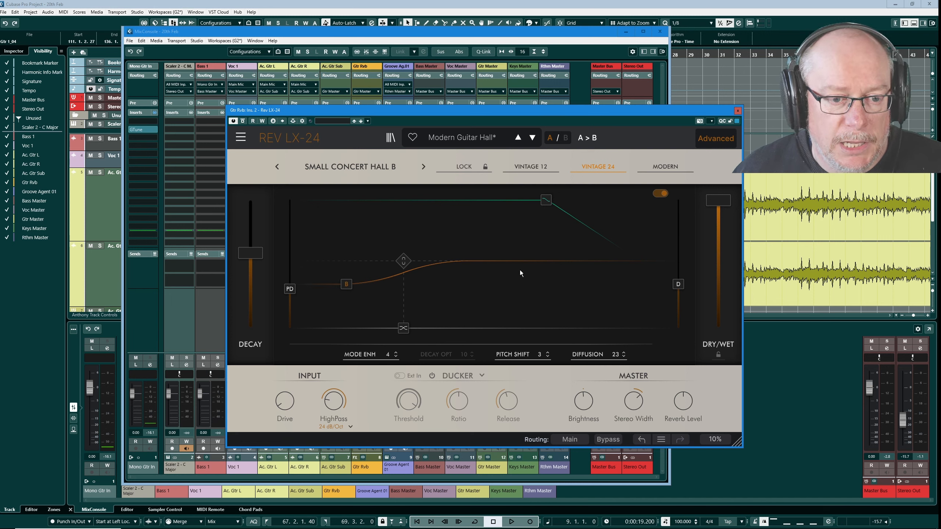
left_click(738, 110)
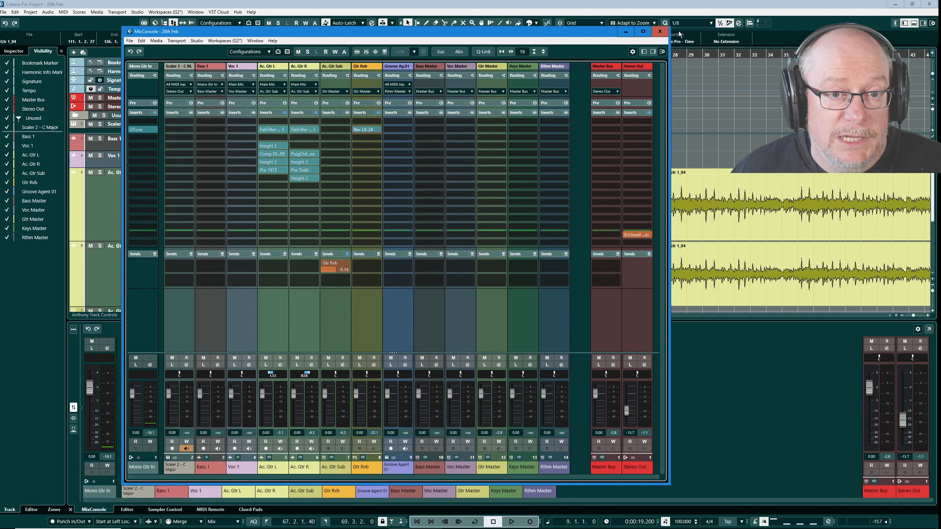
left_click(661, 32)
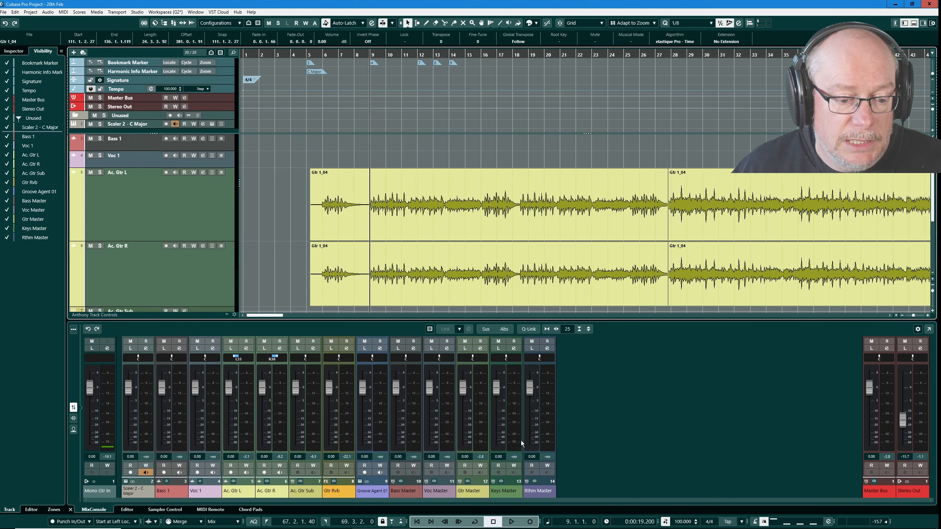
Play both guitar tracks from bar 9, raise the Stereo Out fader to -4.56 dB, and stop.
left_click(511, 522)
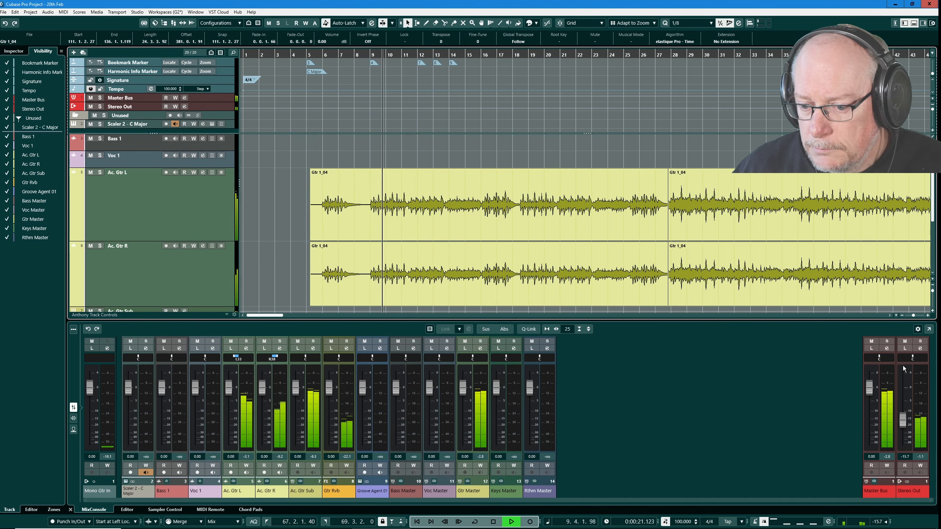
left_click_drag(902, 425, 903, 405)
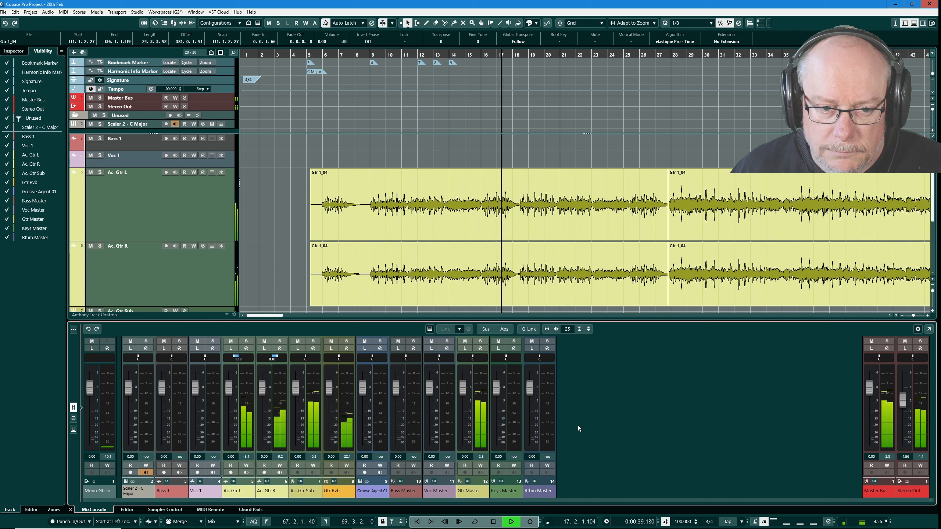
left_click(497, 520)
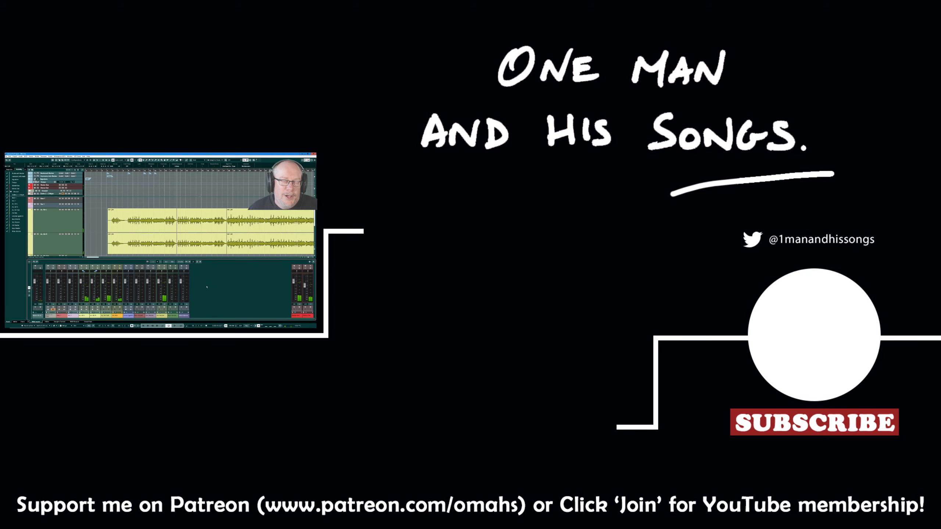